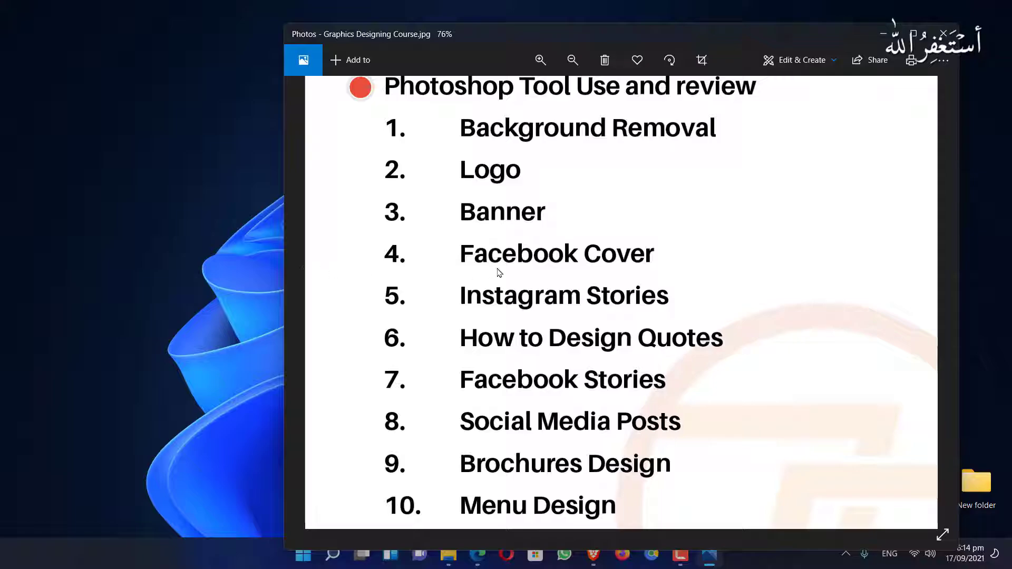
# Zoom out of the Graphics Designing Course outline image and close Windows Photos
pyautogui.scroll(-1, 499, 273)
pyautogui.scroll(-3, 569, 272)
pyautogui.hotkey('alt', 'F4')
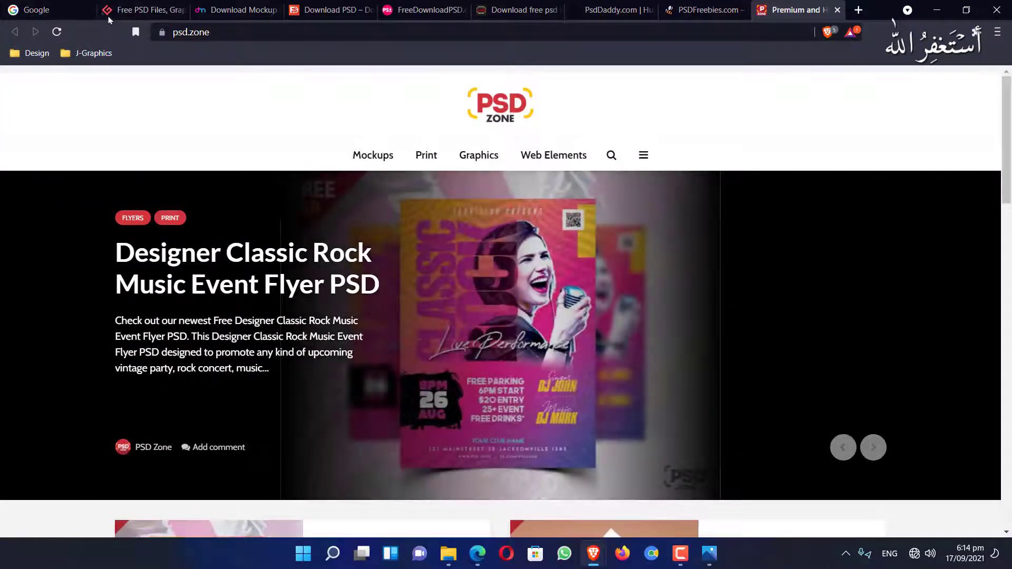
# Dismiss the Graphicsfuel newsletter popup and close the Download Mockup tab
pyautogui.click(109, 19)
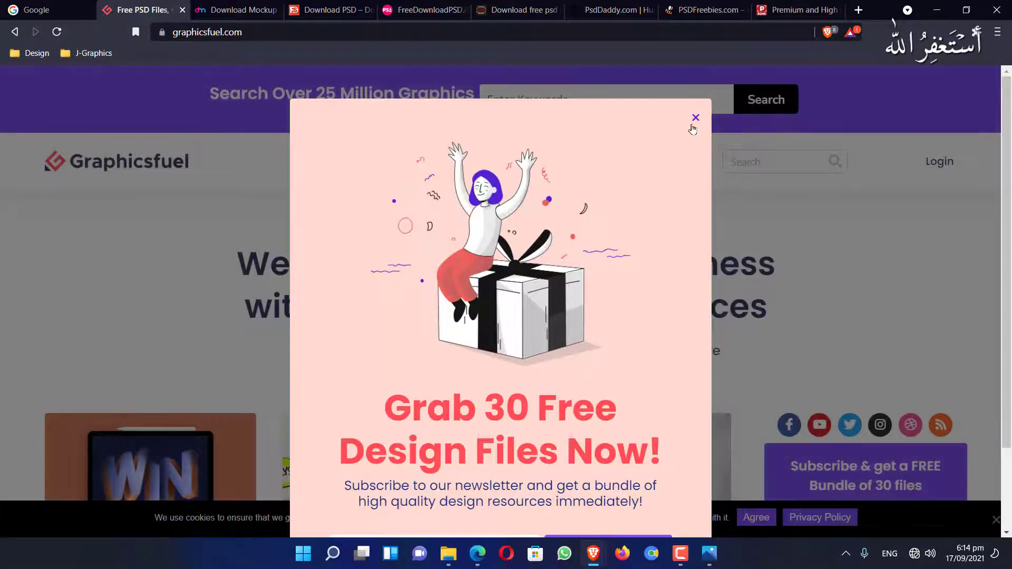
pyautogui.click(695, 118)
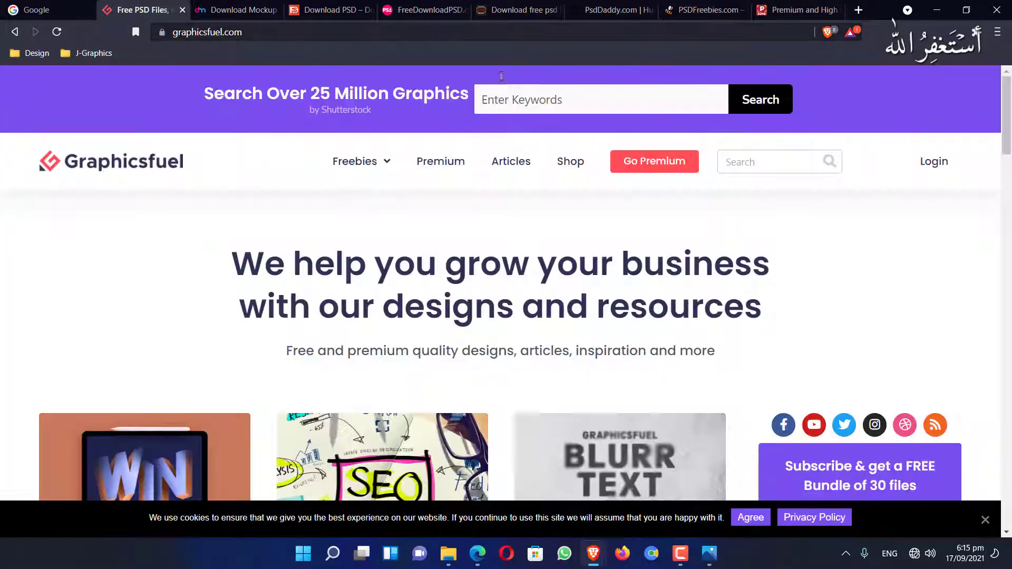
pyautogui.click(253, 16)
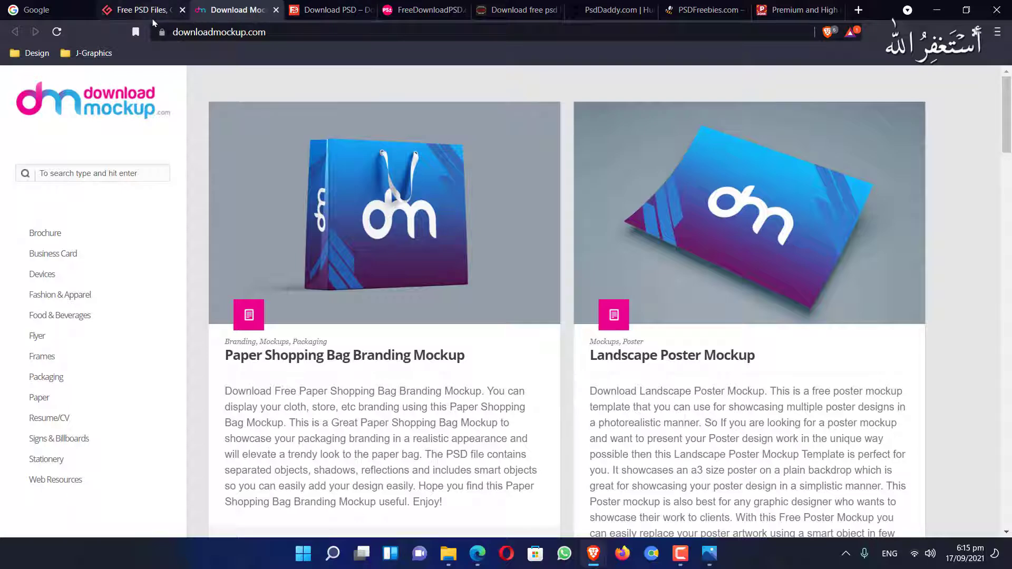
pyautogui.click(275, 9)
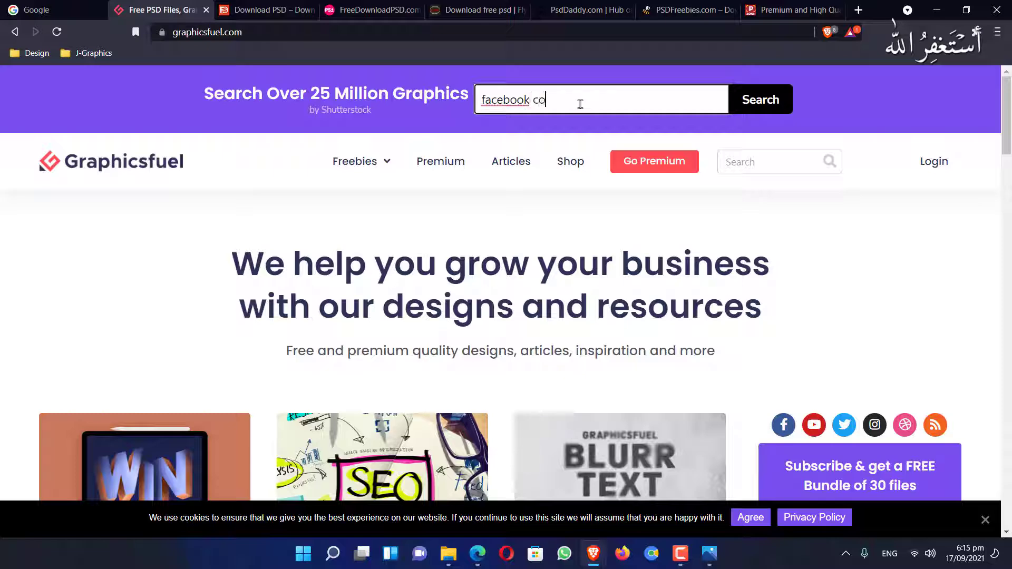
# Submit the facebook cover search on Graphicsfuel and close the stalled results tabs
pyautogui.press('Return')
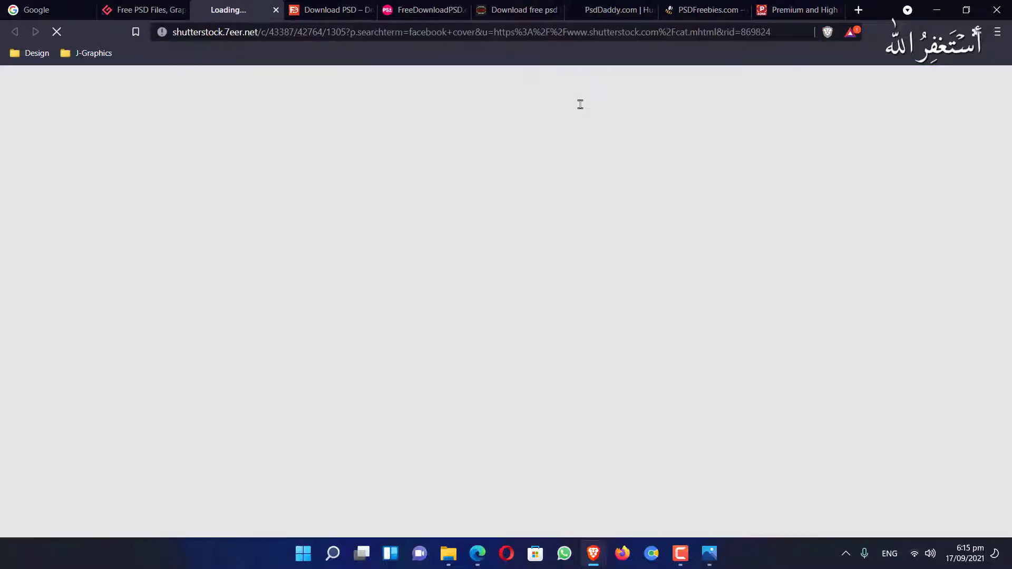
pyautogui.click(275, 10)
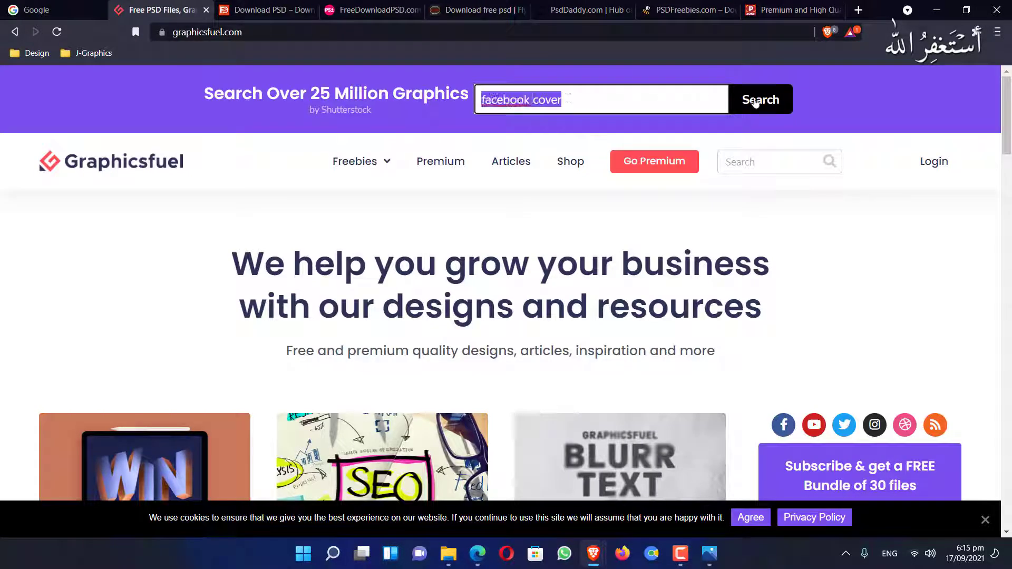
pyautogui.click(756, 103)
pyautogui.click(146, 12)
pyautogui.scroll(-13, 382, 264)
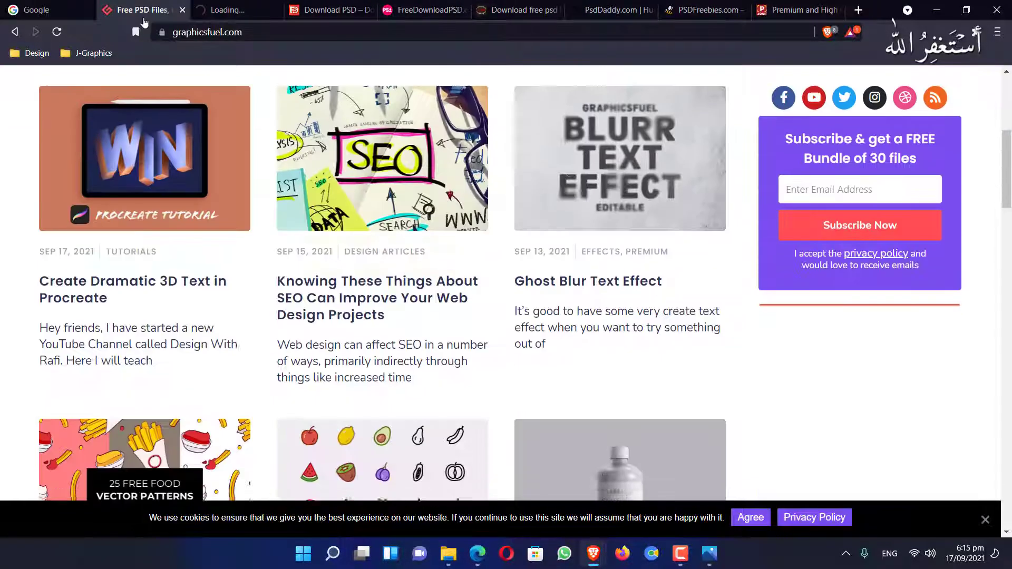
pyautogui.click(251, 11)
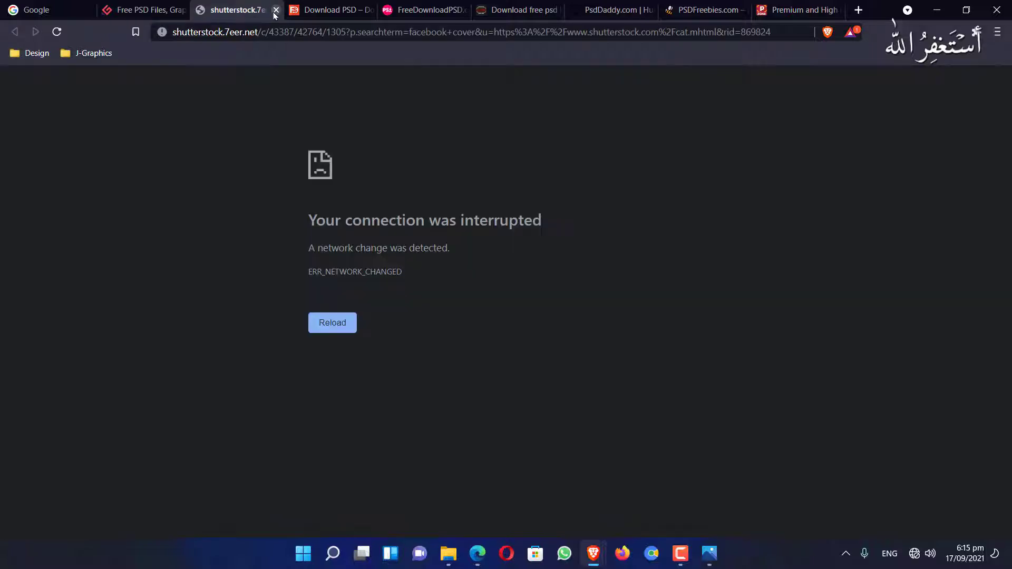
pyautogui.click(275, 10)
# Re-enter facebook cover in the Graphicsfuel search box and rerun the search
pyautogui.scroll(13, 622, 210)
pyautogui.click(622, 90)
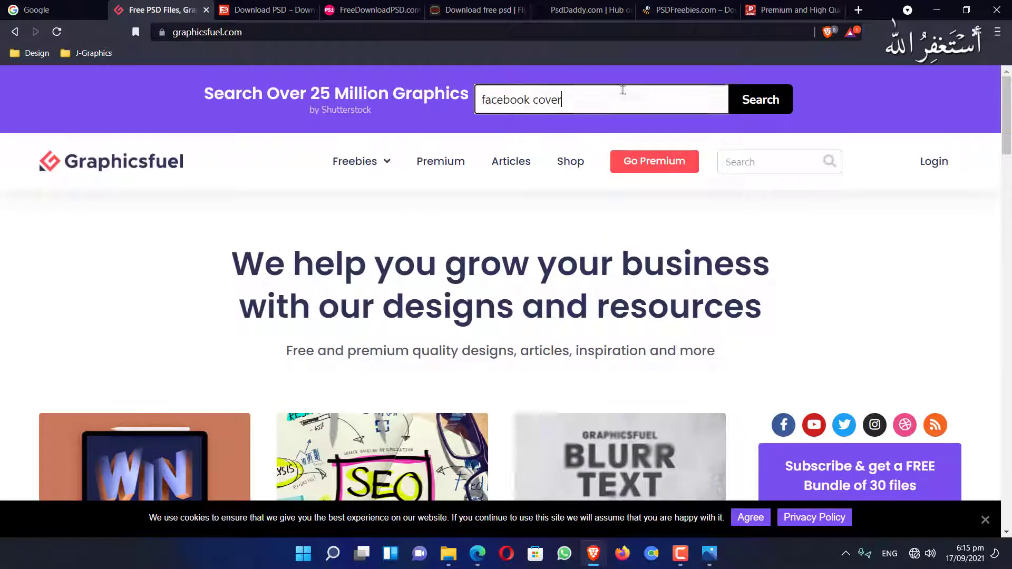
pyautogui.hotkey('ctrl', 'a')
pyautogui.write('facebook cover')
pyautogui.click(759, 107)
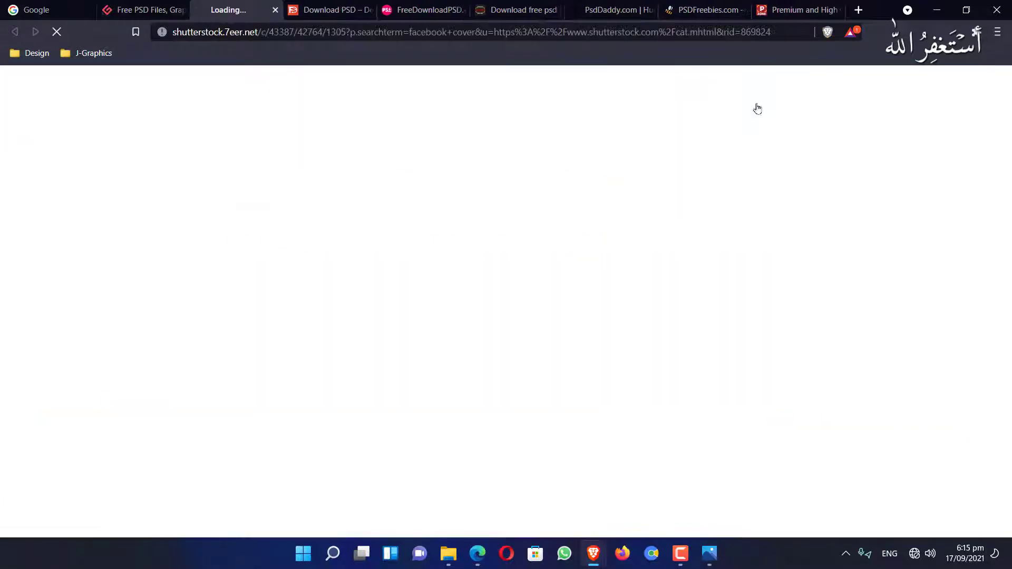
# Load freepik.com in the failed search tab
pyautogui.click(307, 33)
pyautogui.write('fr')
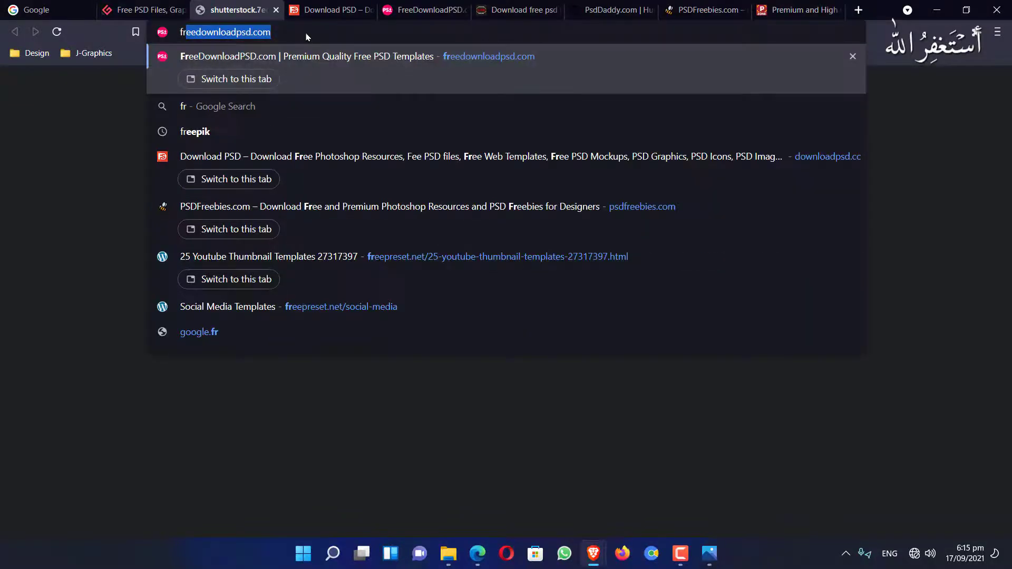
pyautogui.write('eepik.')
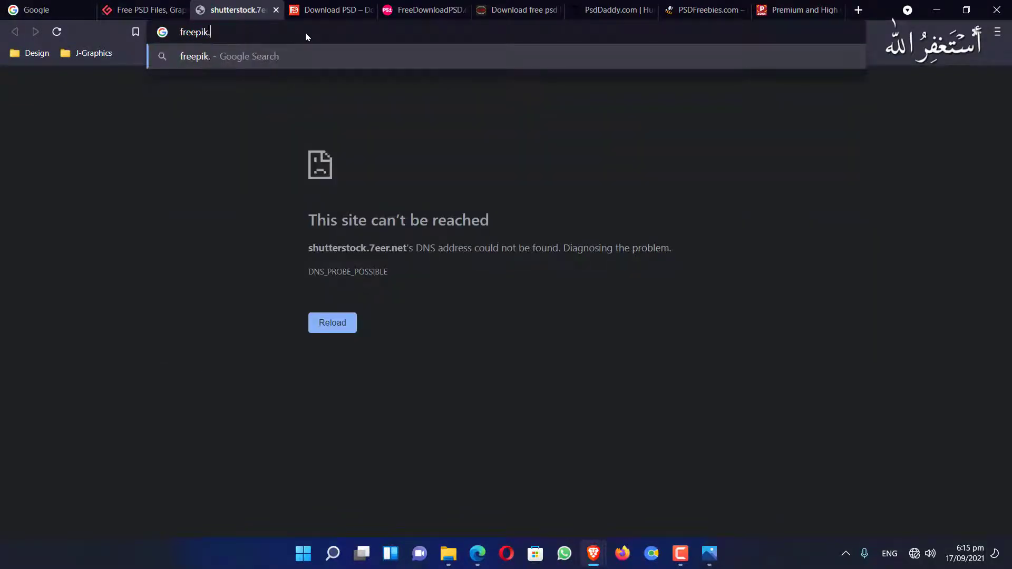
pyautogui.write('com')
pyautogui.press('Return')
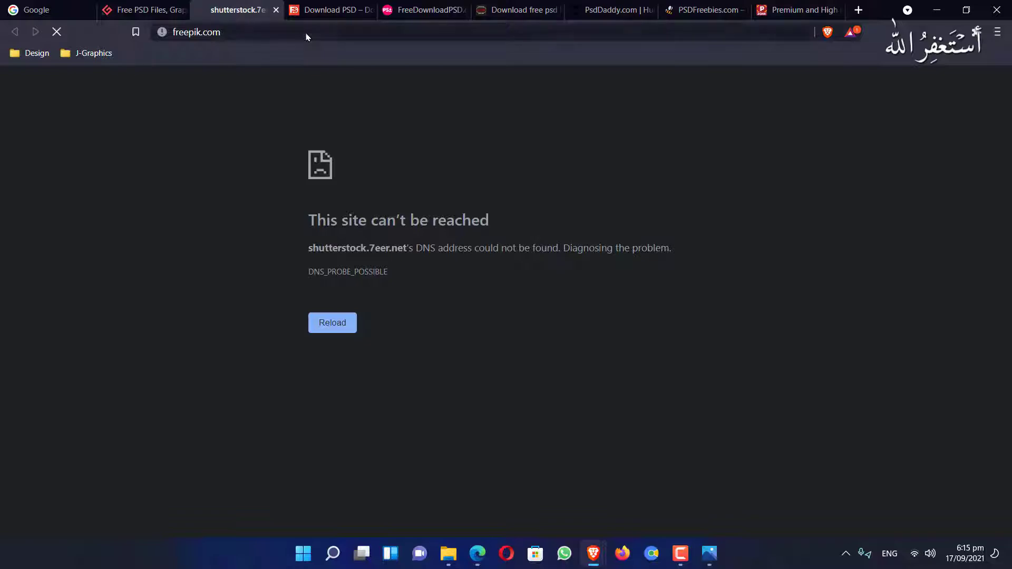
pyautogui.click(128, 14)
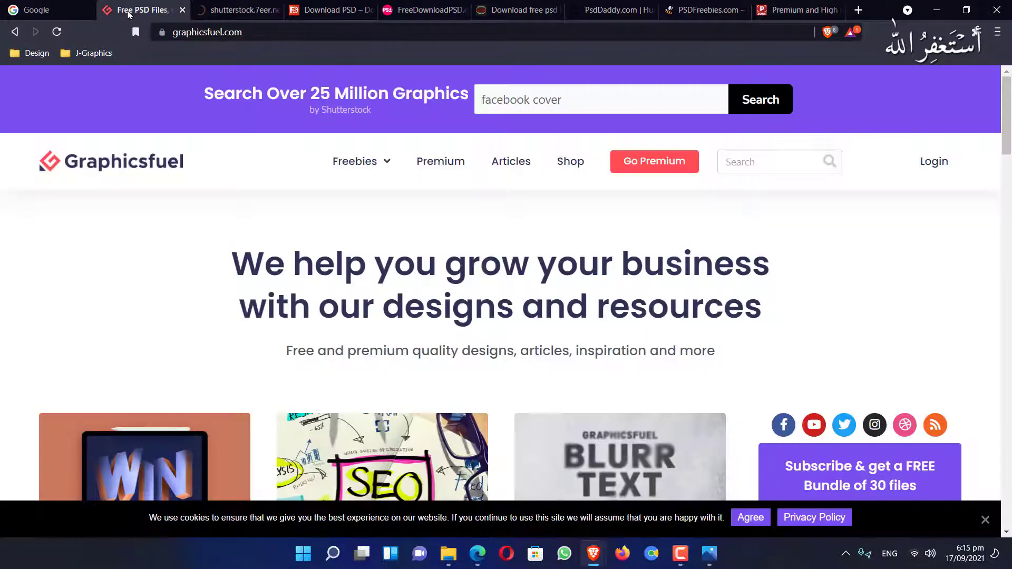
# Go to the Freepik tab and dismiss its sign-in popup
pyautogui.click(221, 10)
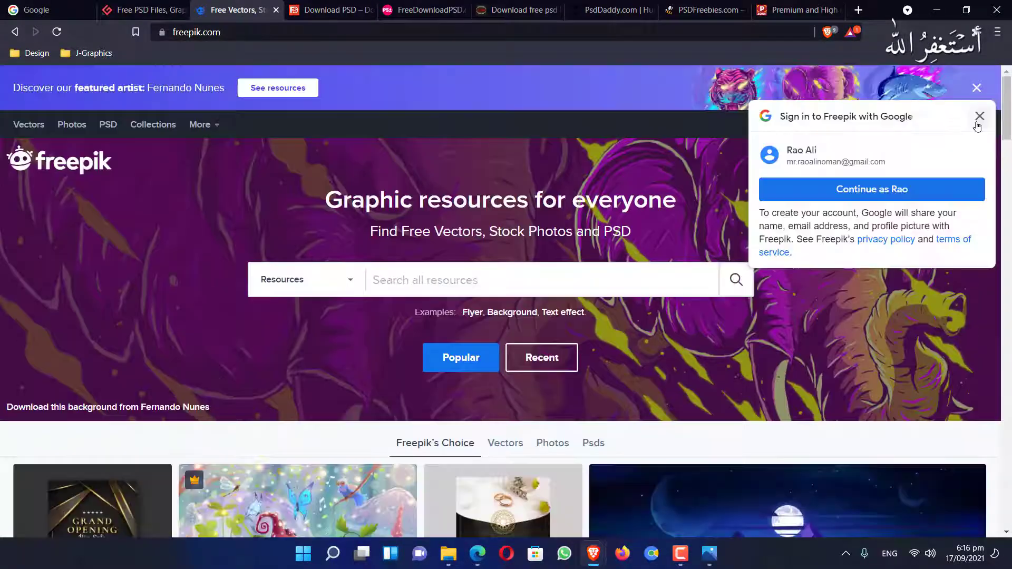
pyautogui.click(978, 119)
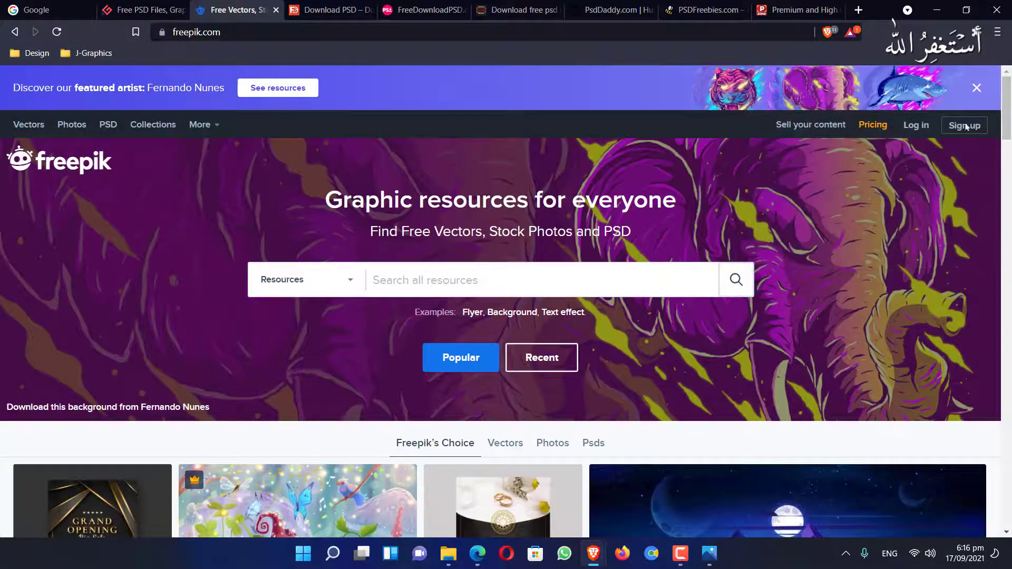
pyautogui.scroll(-4, 595, 148)
pyautogui.scroll(1, 447, 157)
# Search Freepik for facebook cover filtered to Free and Psd resources
pyautogui.click(411, 150)
pyautogui.write('facebook cover')
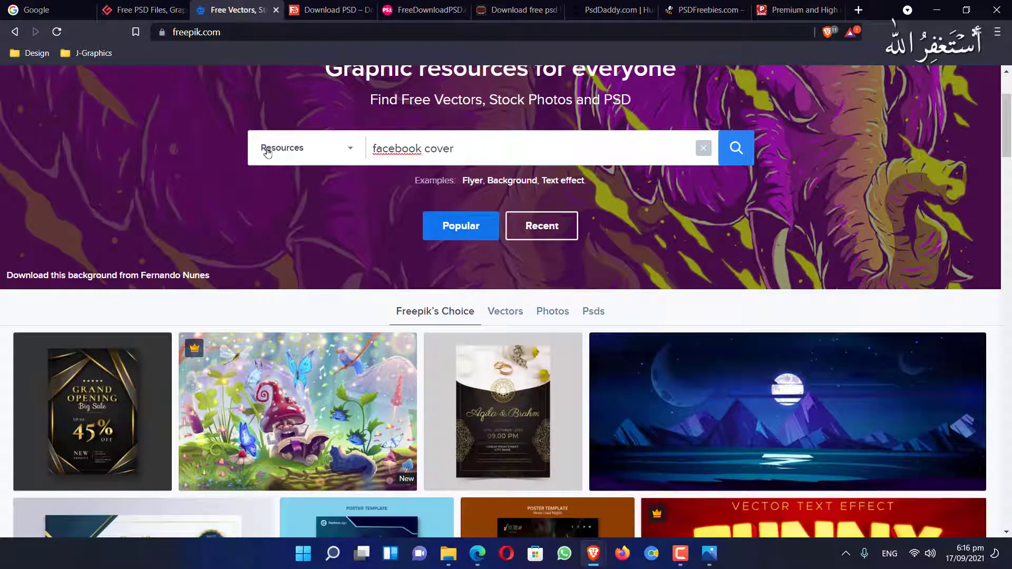
pyautogui.click(268, 152)
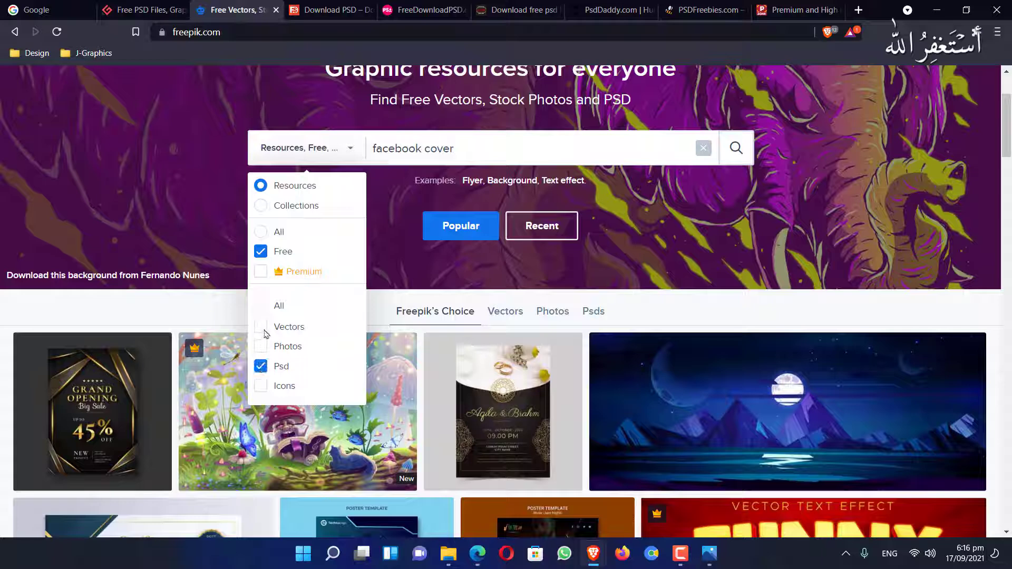
pyautogui.click(749, 151)
pyautogui.scroll(-5, 599, 264)
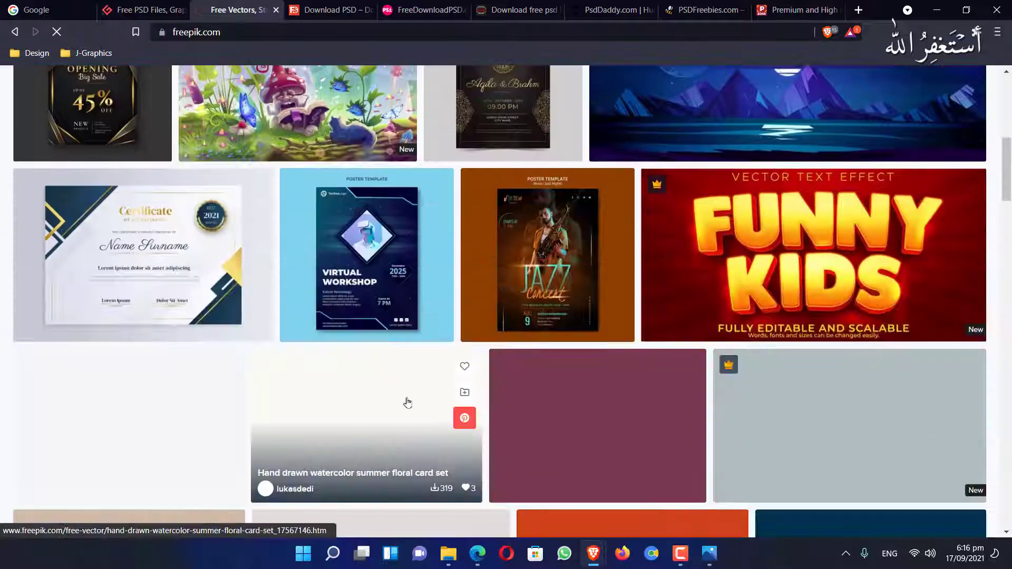
pyautogui.scroll(6, 406, 403)
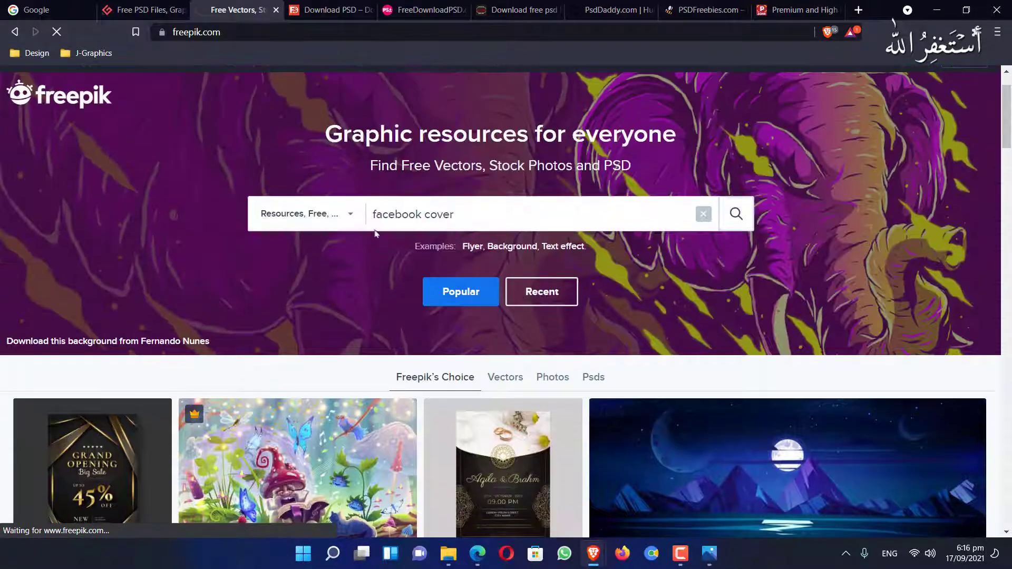
pyautogui.click(335, 13)
pyautogui.scroll(-10, 506, 301)
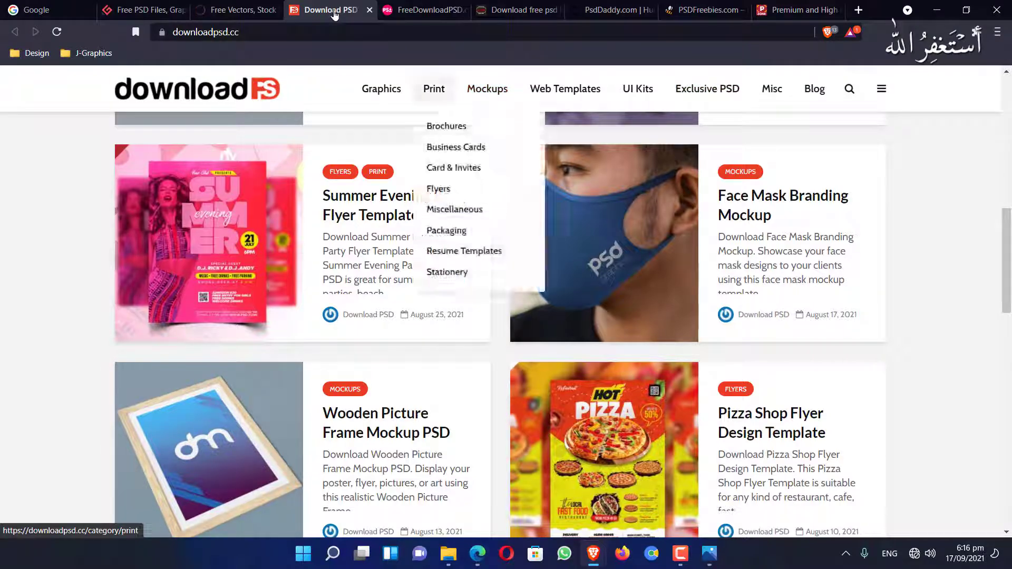
# Search downloadpsd.cc for facebook cover and retry the failed page
pyautogui.click(849, 88)
pyautogui.write('facebook cover')
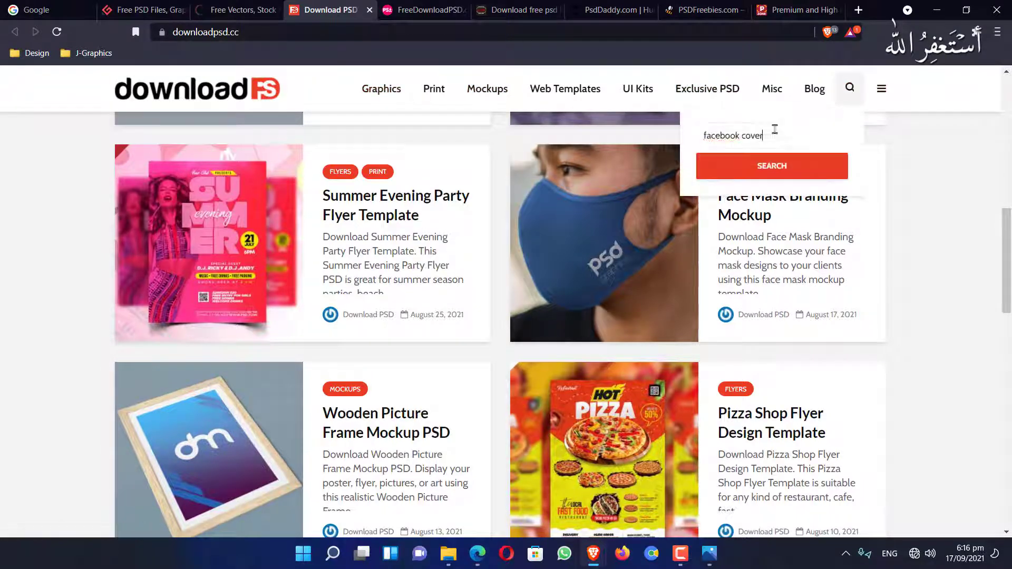
pyautogui.press('Return')
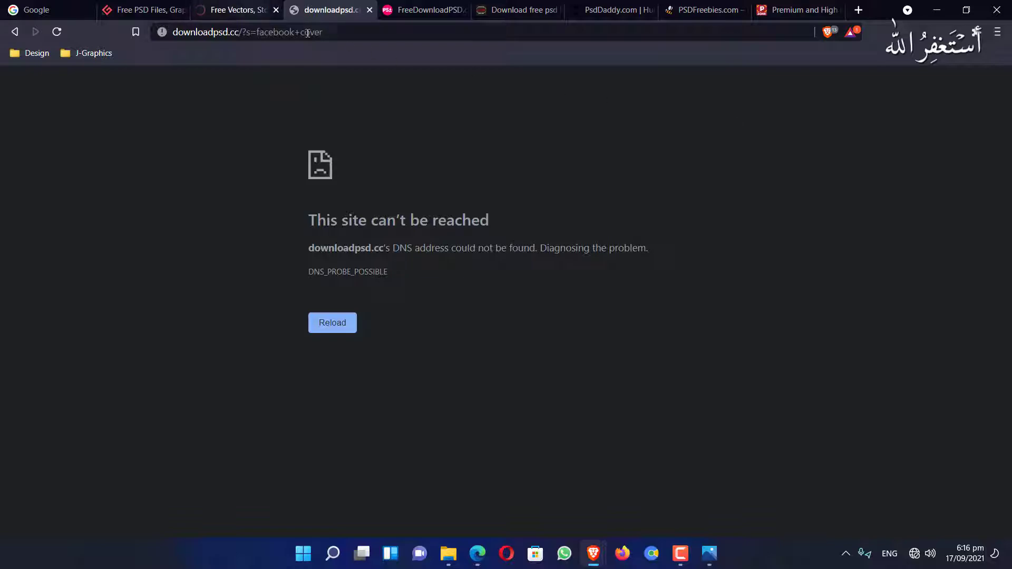
pyautogui.click(307, 33)
pyautogui.press('Return')
# Connect to the TP-Link_6D86 Wi-Fi network and reload the Freepik search results
pyautogui.click(242, 17)
pyautogui.click(916, 556)
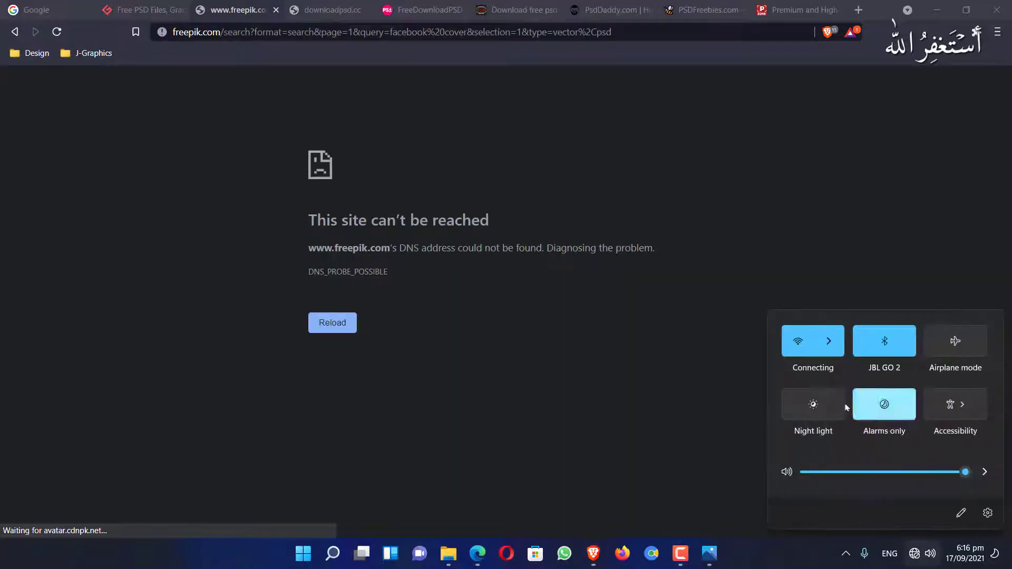
pyautogui.click(839, 333)
pyautogui.click(857, 420)
pyautogui.click(950, 454)
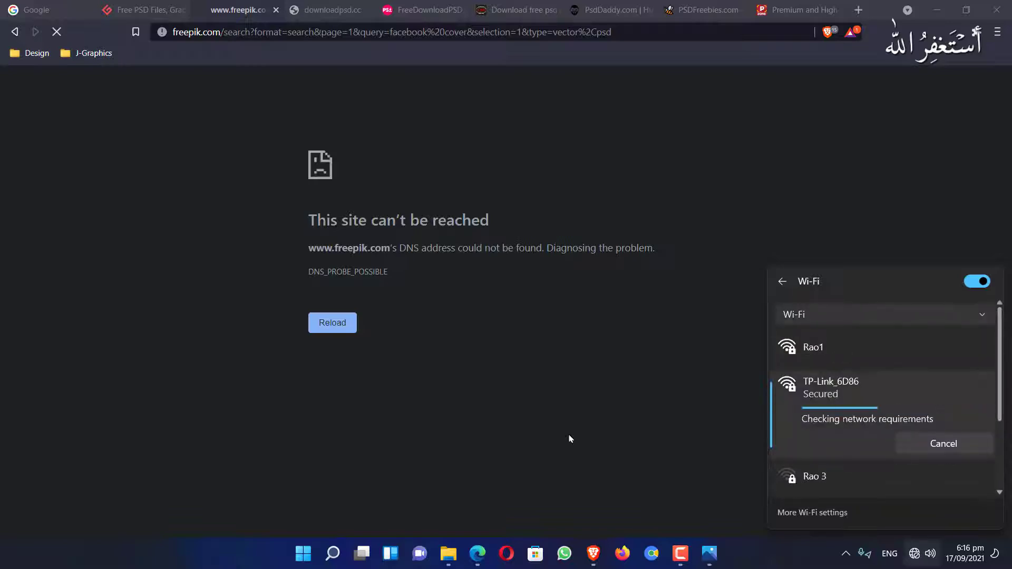
pyautogui.click(569, 439)
pyautogui.click(386, 36)
pyautogui.press('Return')
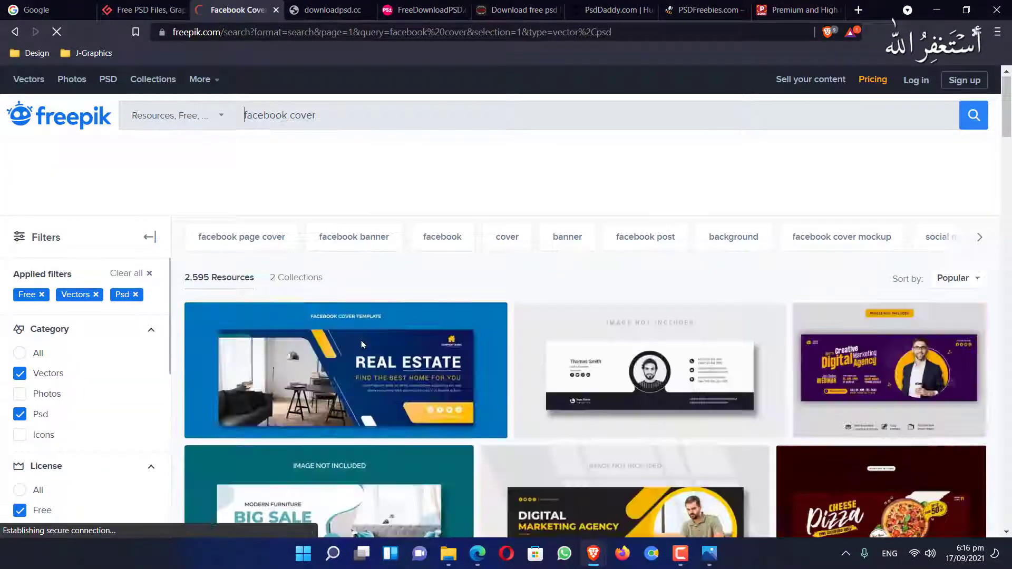
# Scroll through the Freepik facebook cover results, such as the Real Estate and Boho Style templates
pyautogui.scroll(-2, 452, 228)
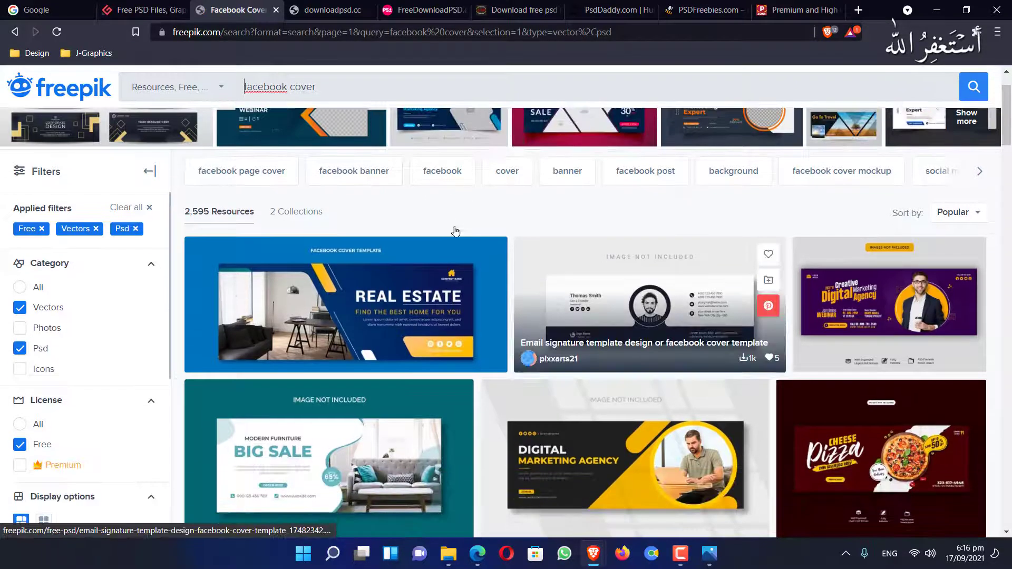
pyautogui.scroll(-3, 455, 232)
pyautogui.scroll(2, 456, 232)
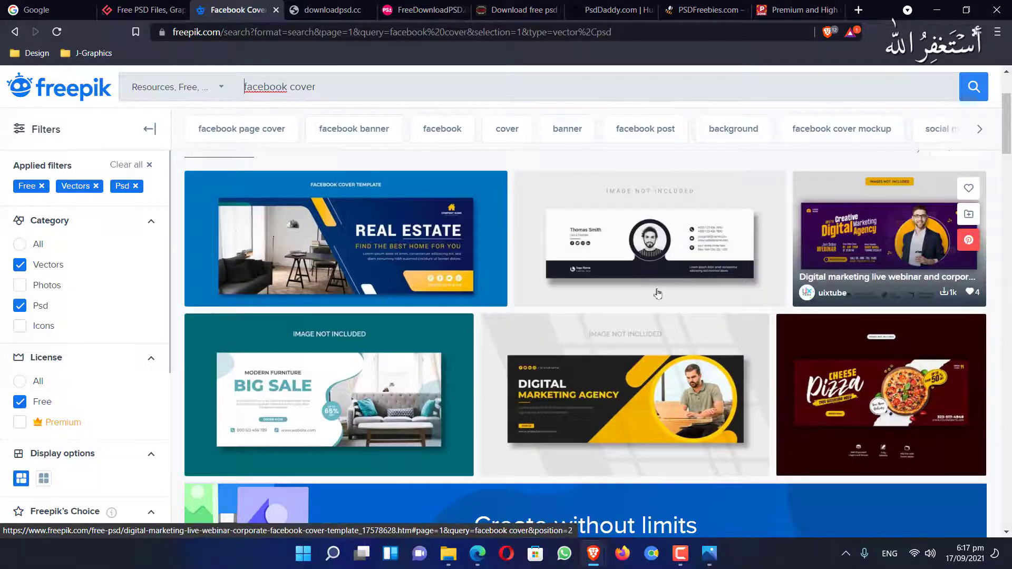
pyautogui.scroll(-1, 648, 298)
pyautogui.scroll(-2, 647, 300)
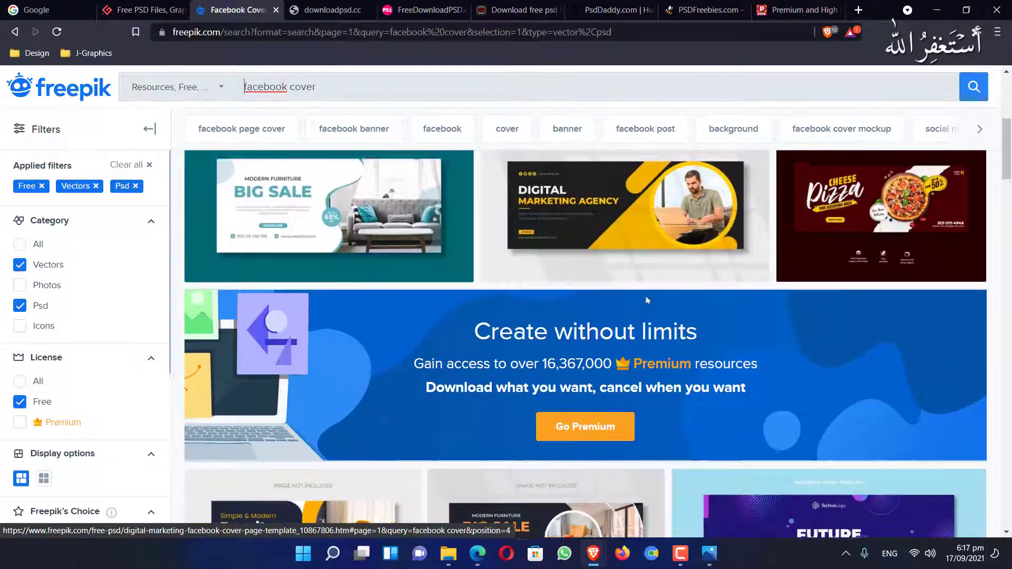
pyautogui.scroll(2, 646, 299)
pyautogui.scroll(-3, 647, 296)
pyautogui.scroll(-5, 646, 296)
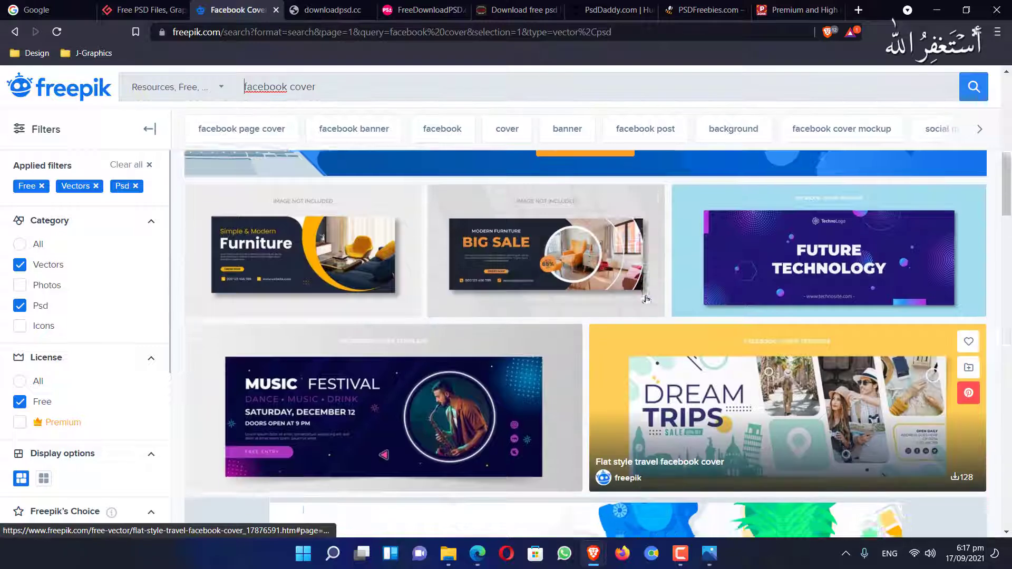
pyautogui.scroll(-7, 646, 299)
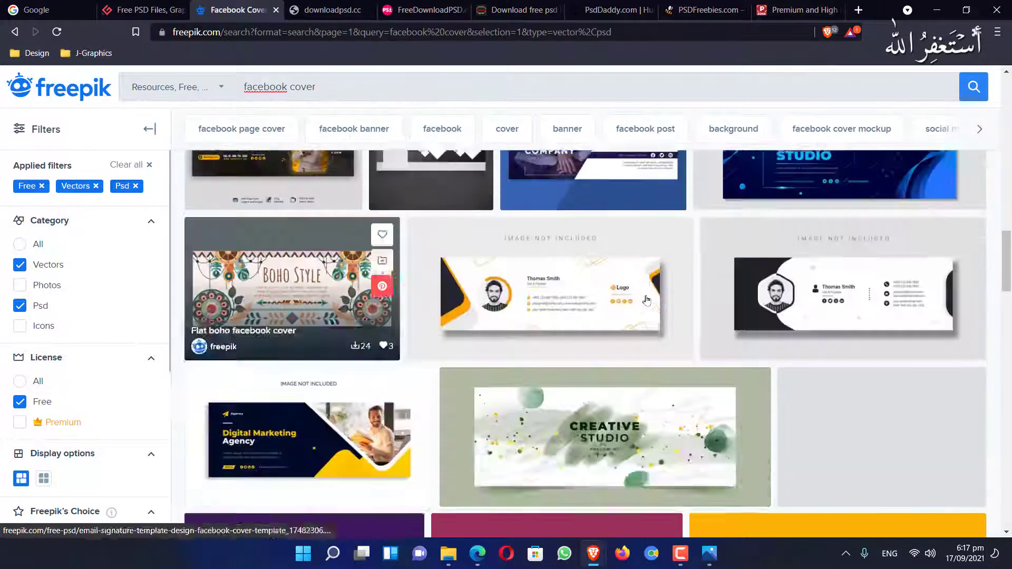
pyautogui.scroll(2, 565, 240)
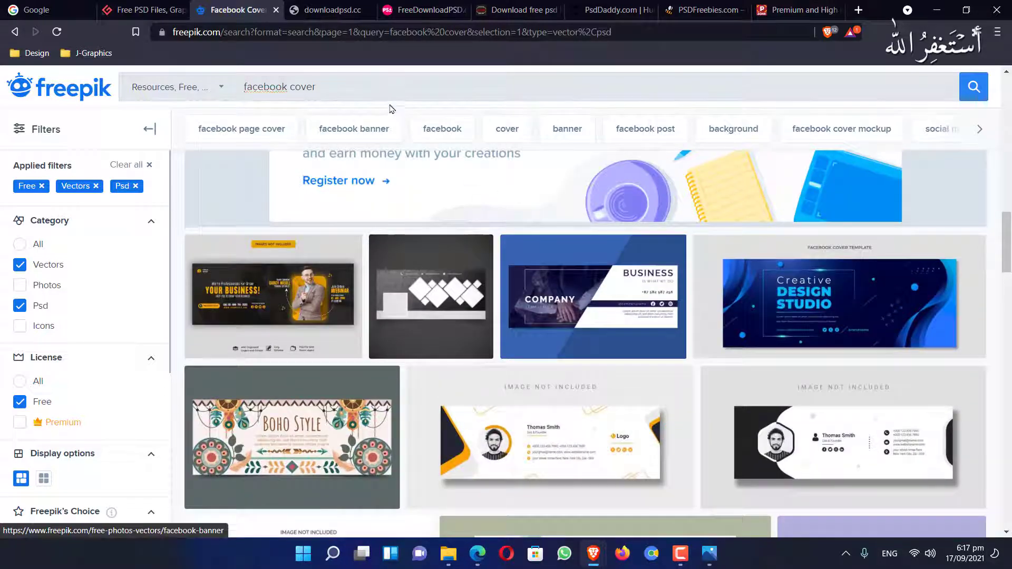
pyautogui.click(379, 96)
# Browse the Freepik facebook banner results
pyautogui.click(329, 130)
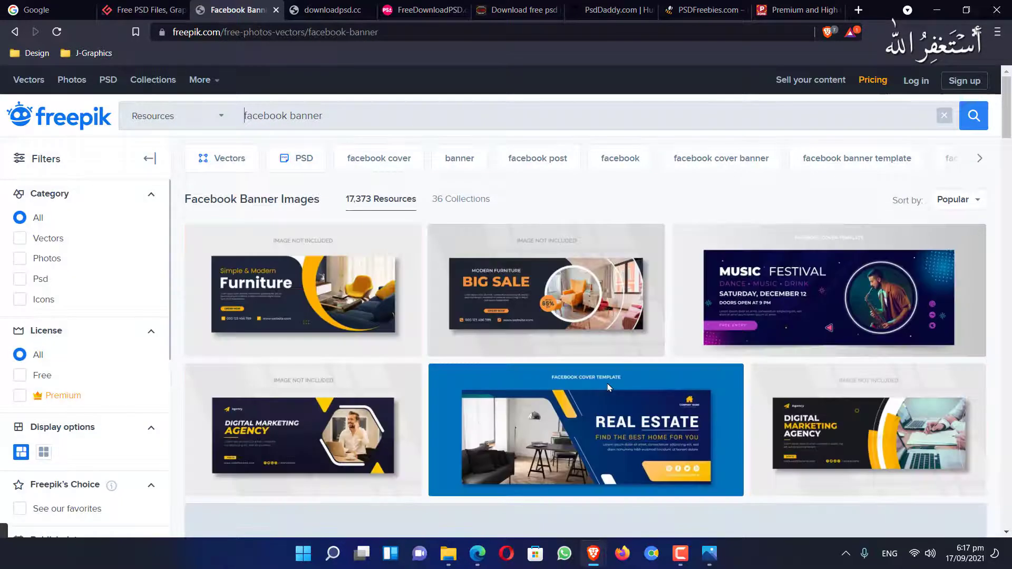
pyautogui.scroll(-2, 607, 387)
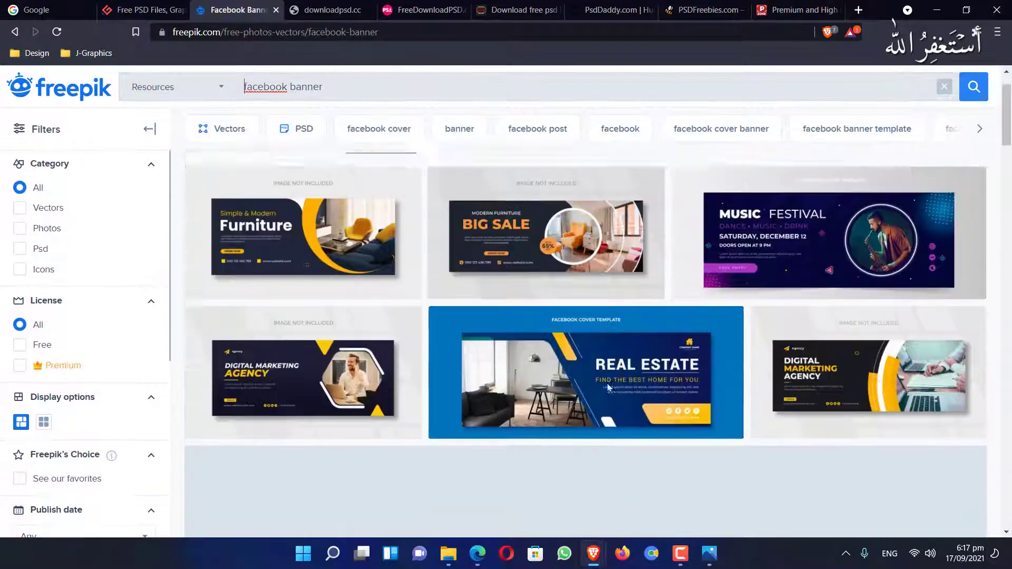
pyautogui.scroll(2, 607, 388)
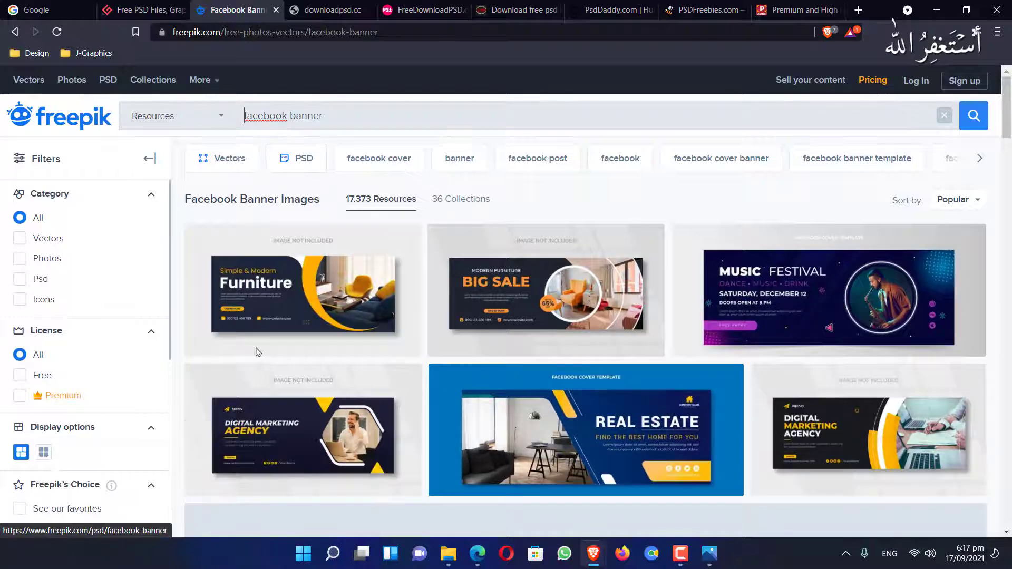
pyautogui.scroll(-5, 244, 350)
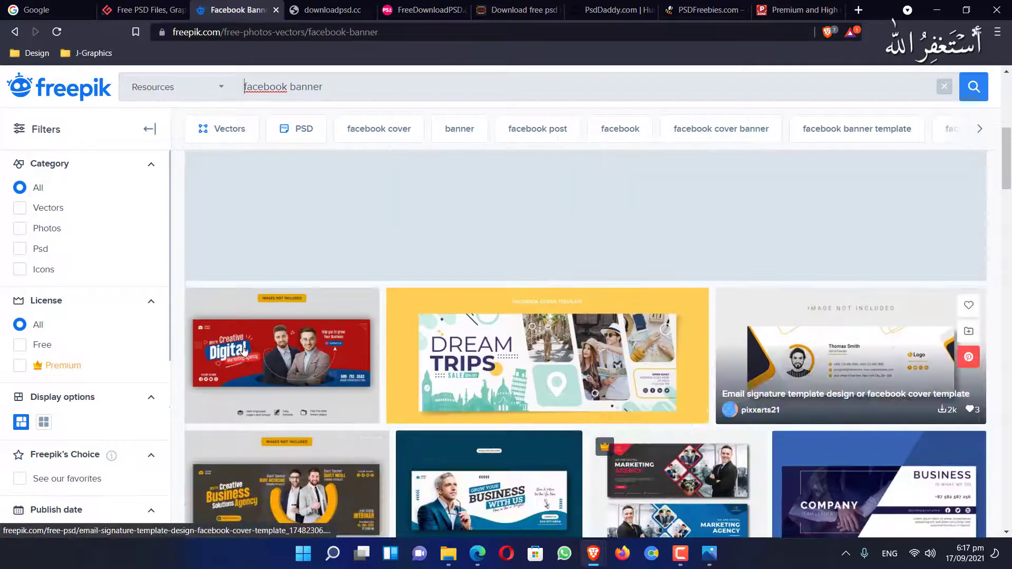
pyautogui.scroll(-3, 244, 350)
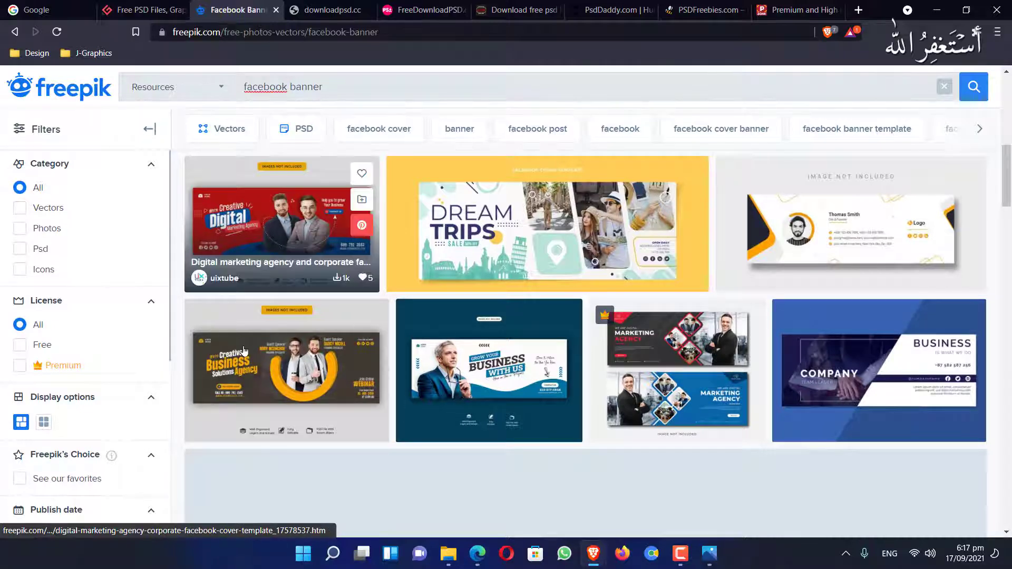
pyautogui.scroll(-6, 657, 409)
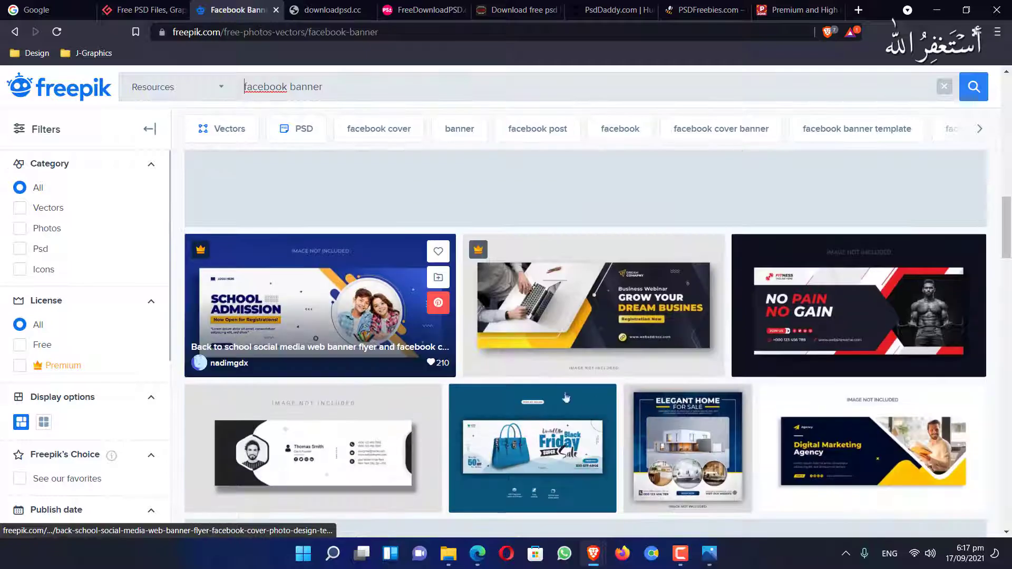
pyautogui.scroll(-10, 335, 365)
# Browse the Freepik facebook post results
pyautogui.tripleClick(381, 97)
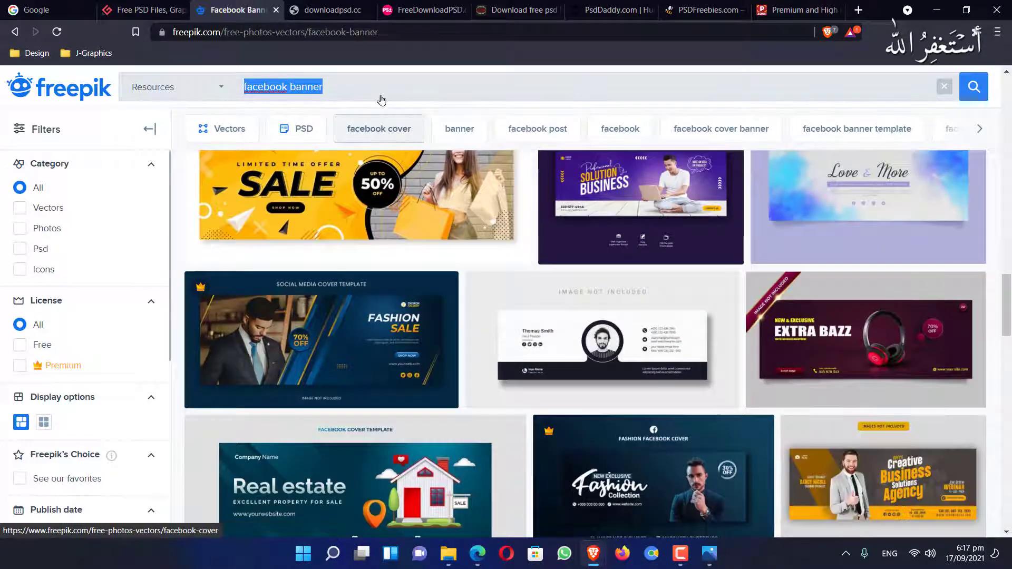
pyautogui.click(536, 140)
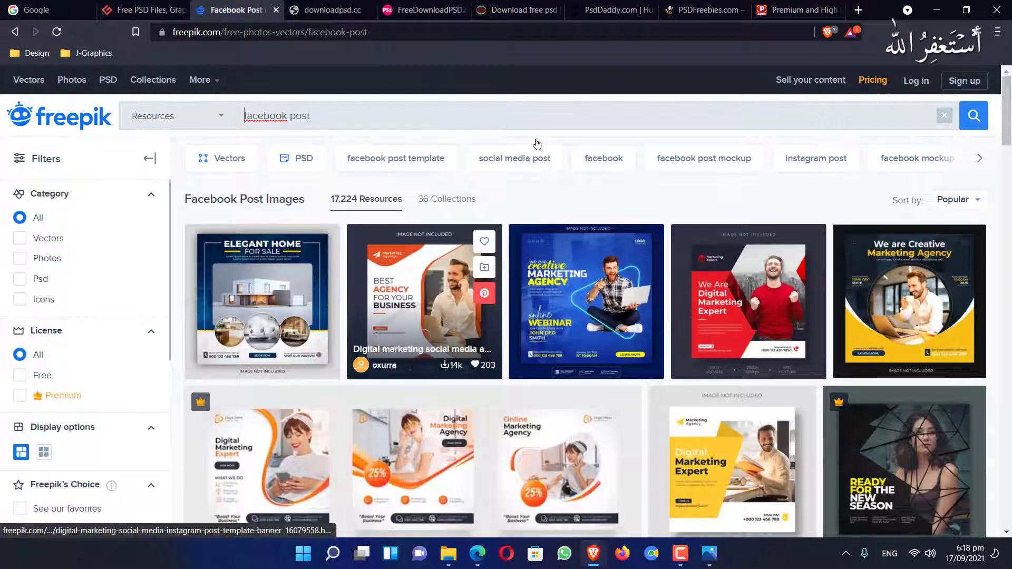
pyautogui.scroll(-2, 536, 144)
pyautogui.scroll(2, 546, 155)
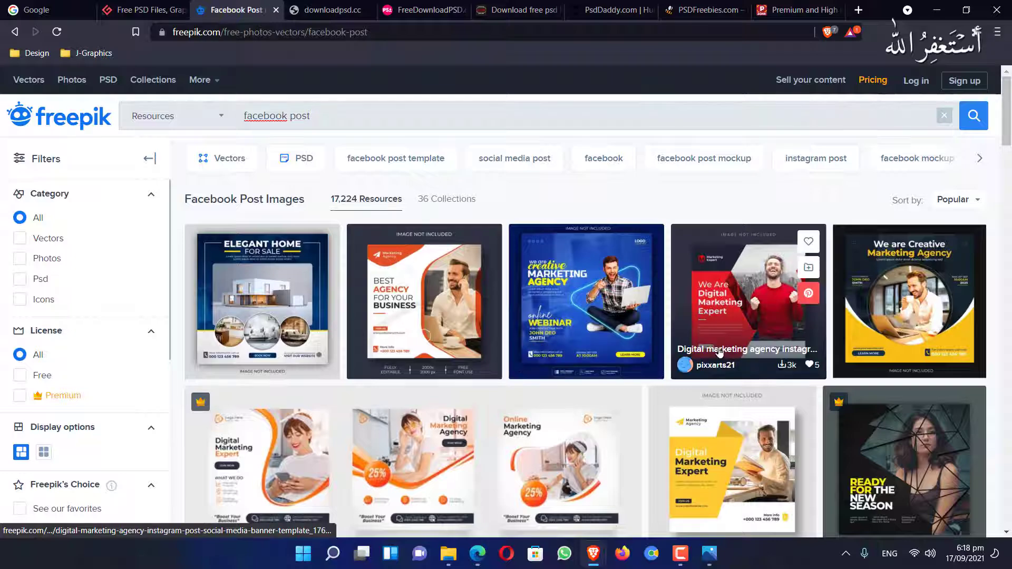
pyautogui.scroll(-4, 468, 355)
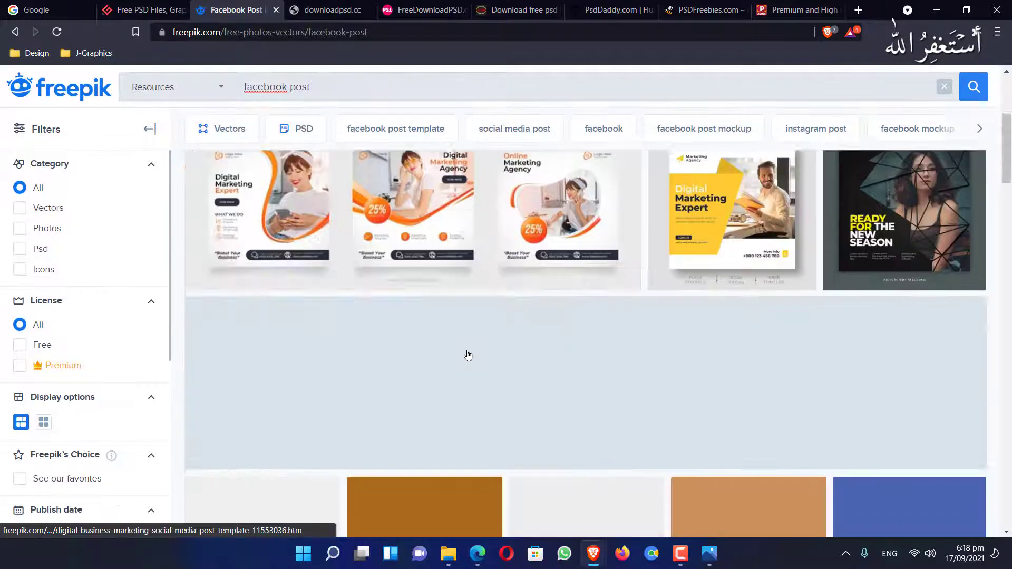
pyautogui.scroll(4, 468, 355)
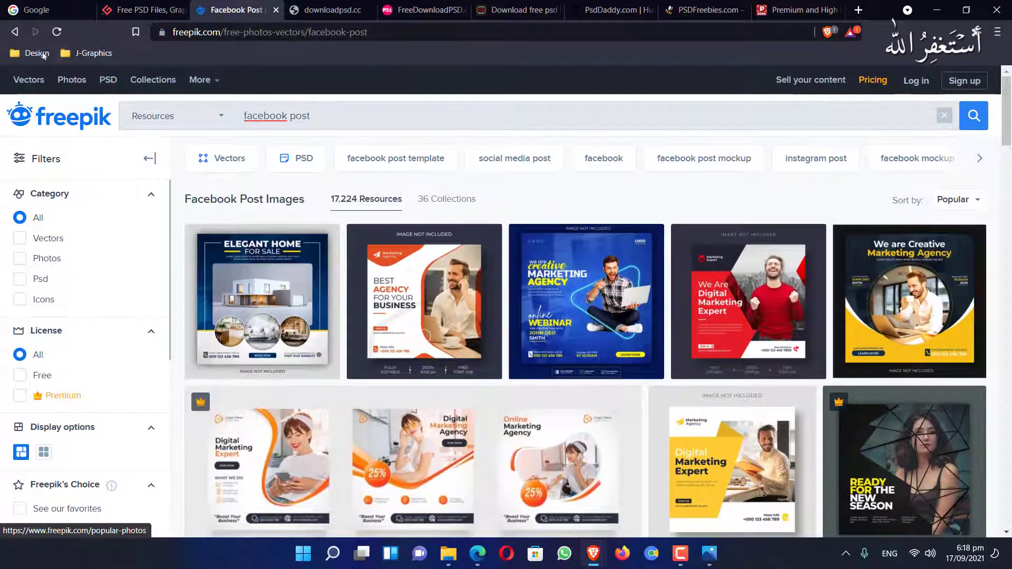
# Return to the facebook banner results, then view the FreeDownloadPSD tab
pyautogui.click(16, 32)
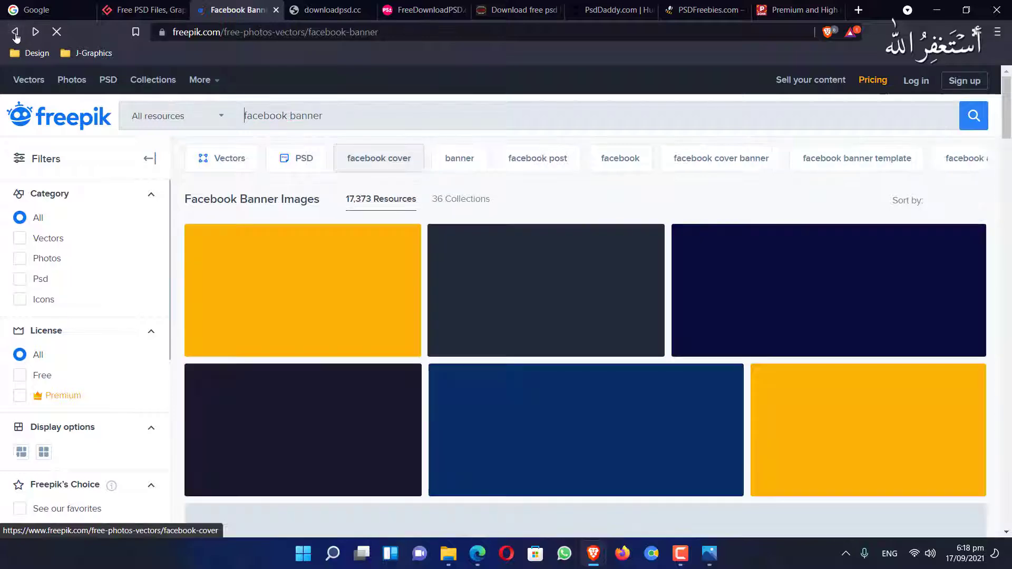
pyautogui.scroll(-2, 411, 295)
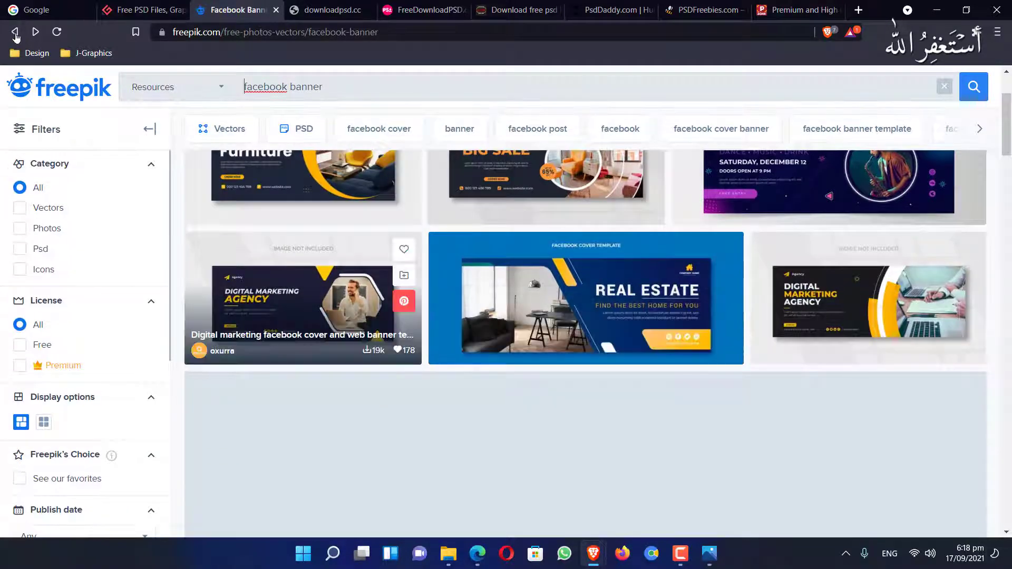
pyautogui.scroll(3, 303, 295)
pyautogui.click(429, 16)
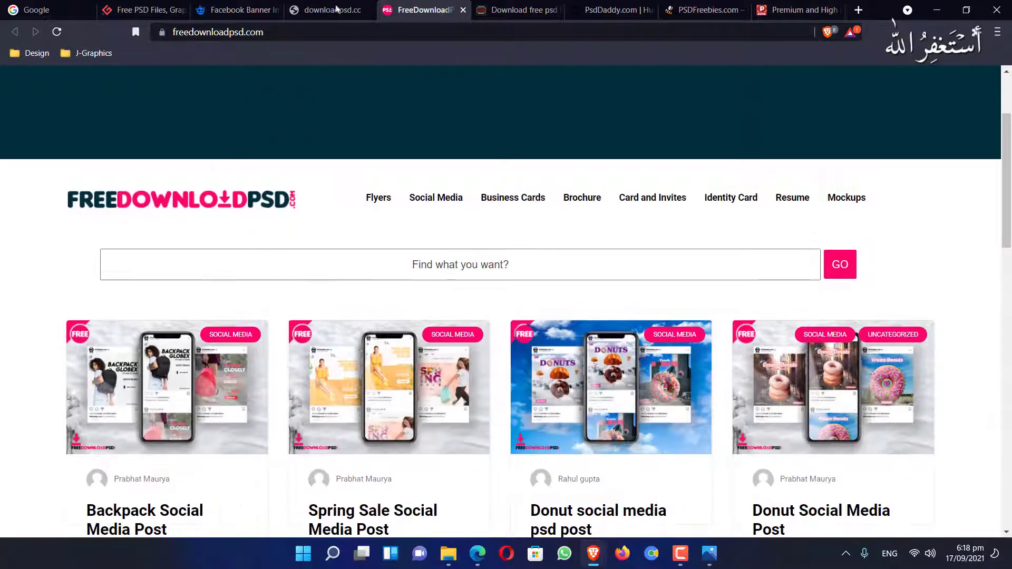
# Retry loading the downloadpsd.cc page
pyautogui.click(332, 9)
pyautogui.click(360, 32)
pyautogui.press('Return')
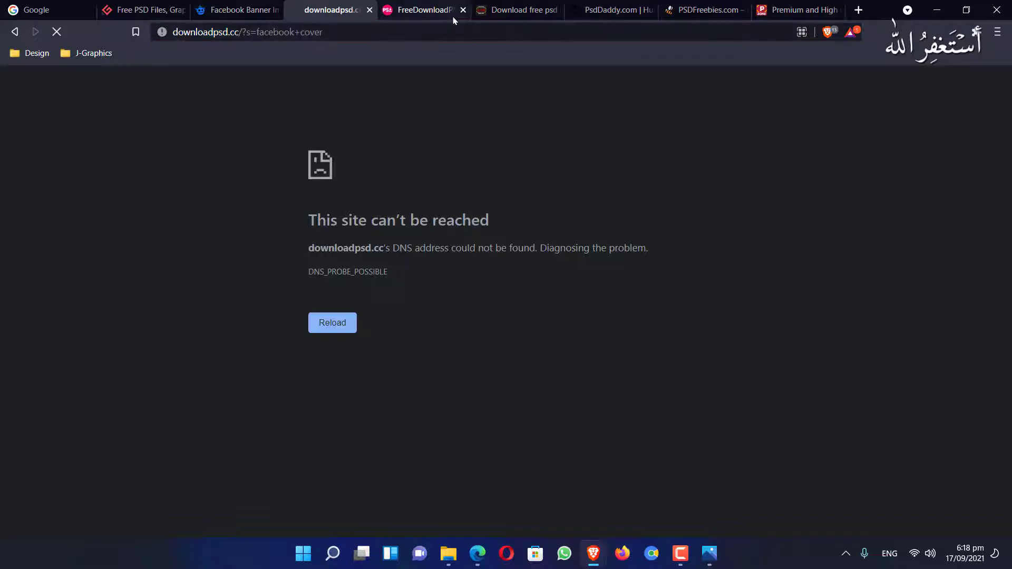
# Run facebook cover searches on FreeDownloadPSD and creativepsddownload
pyautogui.click(452, 14)
pyautogui.click(358, 36)
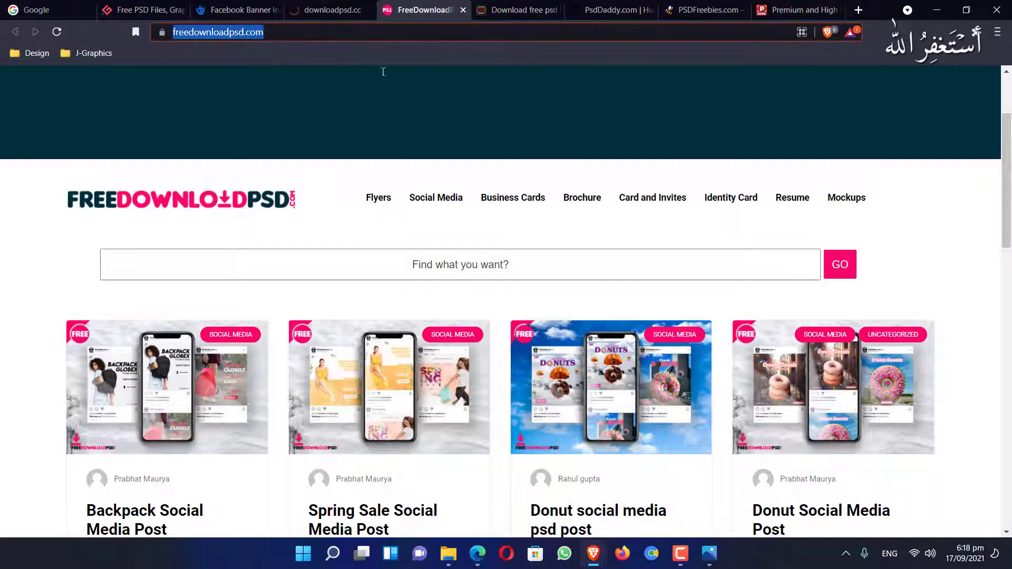
pyautogui.click(508, 255)
pyautogui.press('Down')
pyautogui.press('Return')
pyautogui.press('Return')
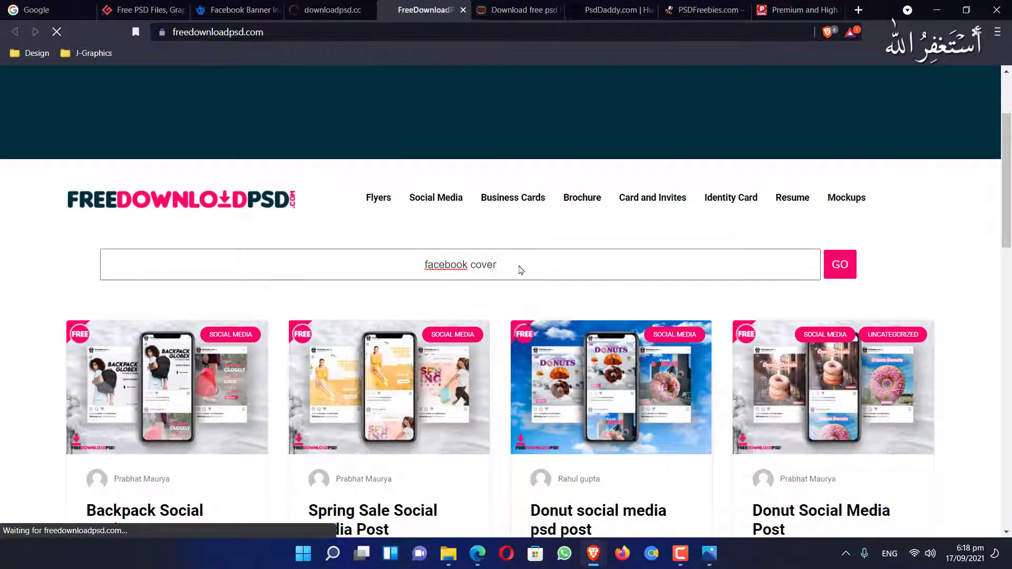
pyautogui.click(523, 16)
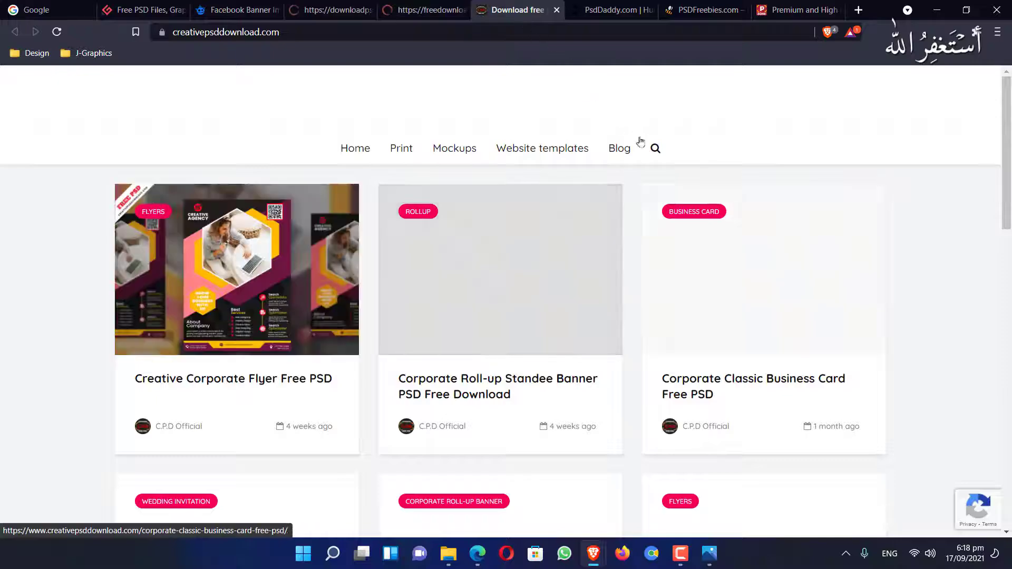
pyautogui.click(658, 161)
pyautogui.press('Return')
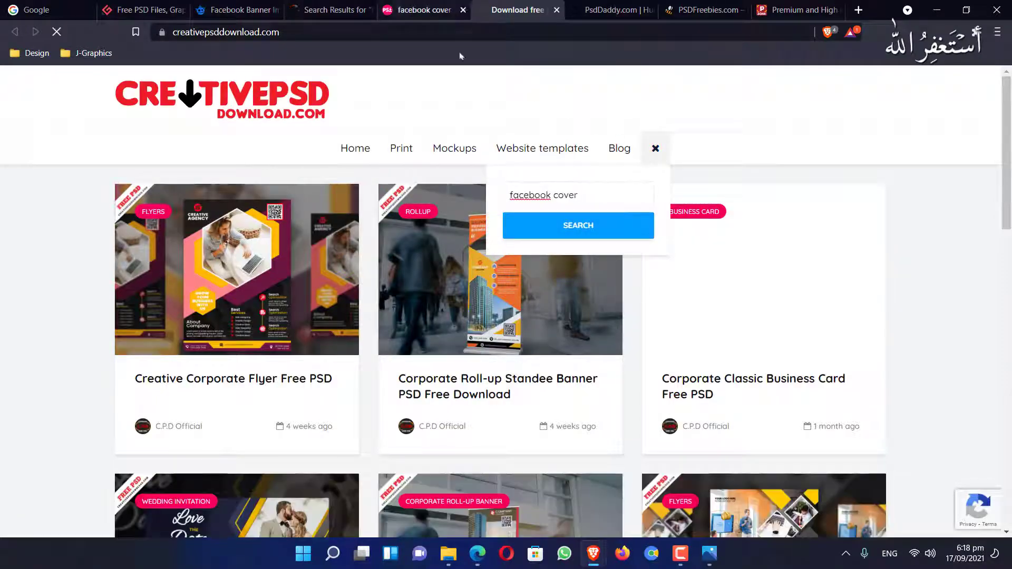
# Compare the facebook cover results on downloadpsd.cc, FreeDownloadPSD and creativepsddownload
pyautogui.click(366, 10)
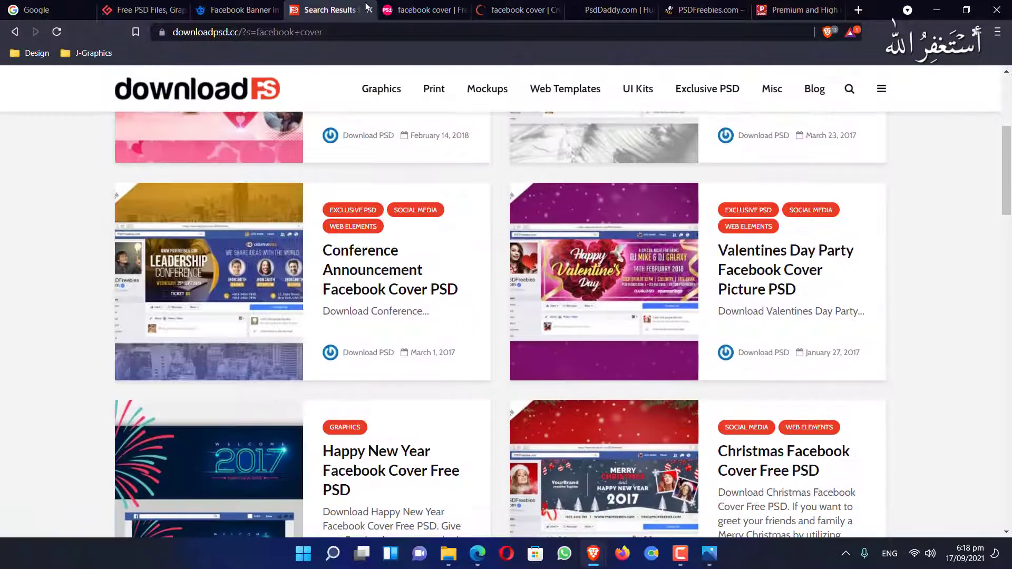
pyautogui.scroll(-6, 390, 272)
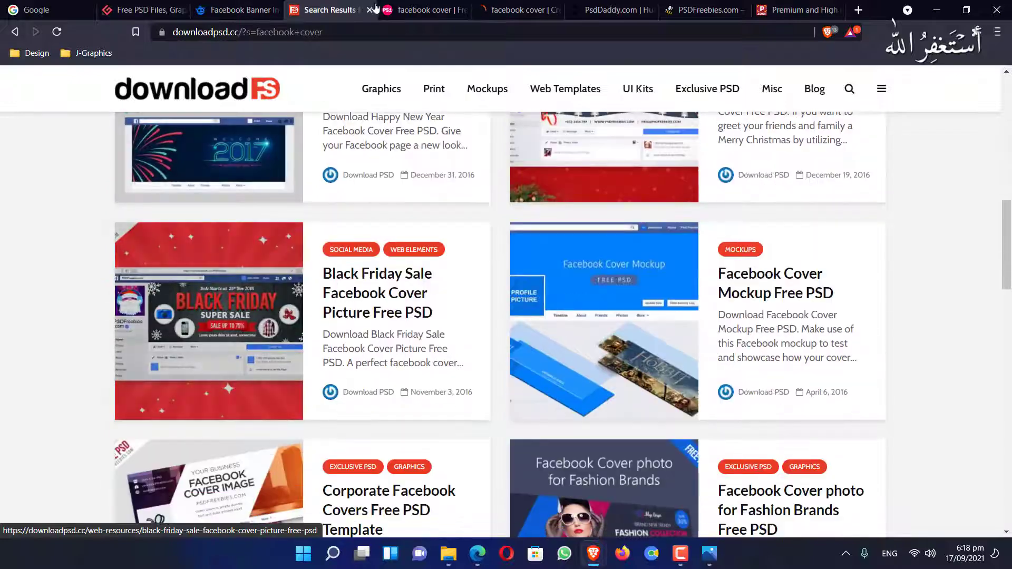
pyautogui.click(396, 9)
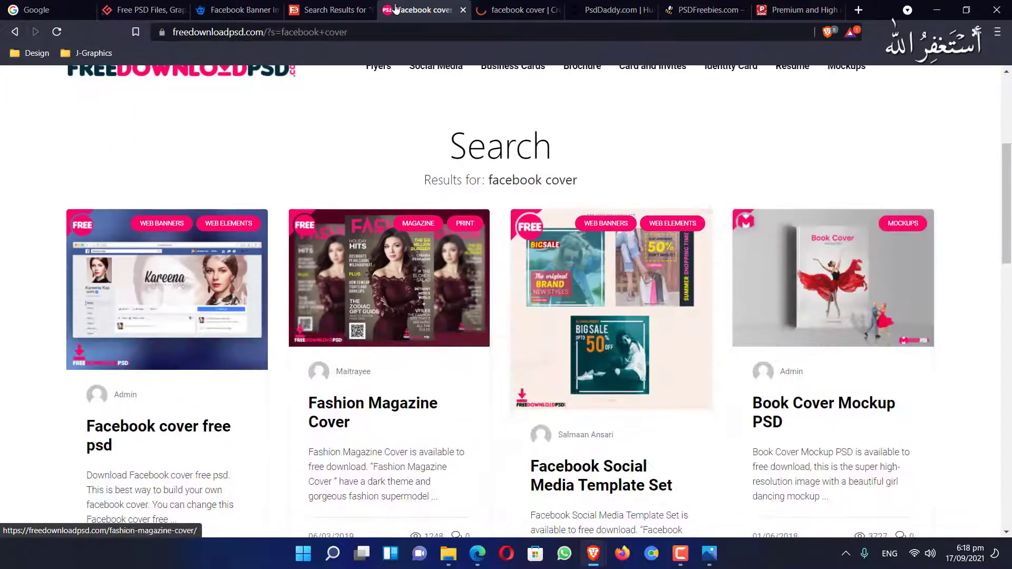
pyautogui.scroll(-2, 396, 10)
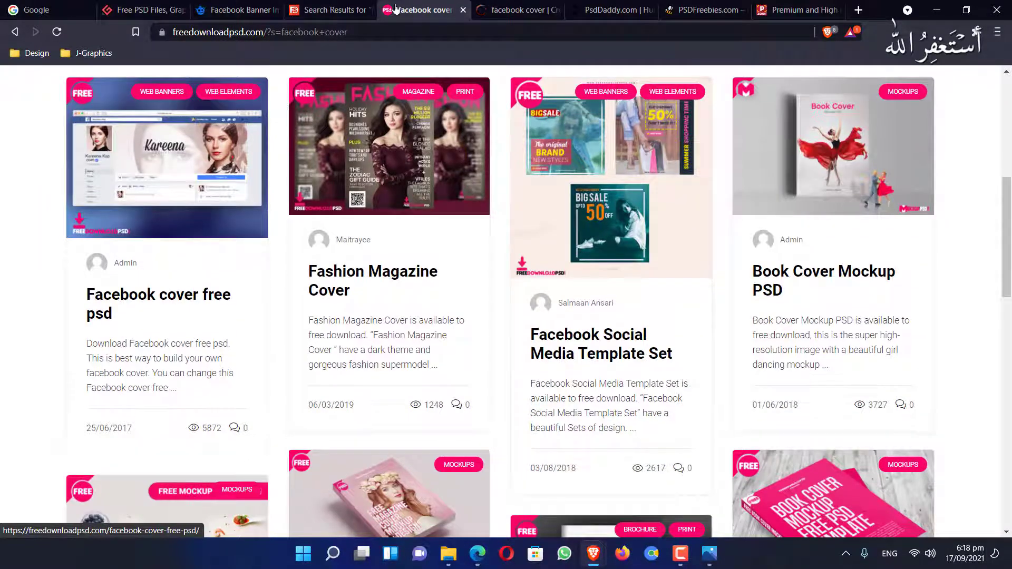
pyautogui.scroll(-4, 396, 8)
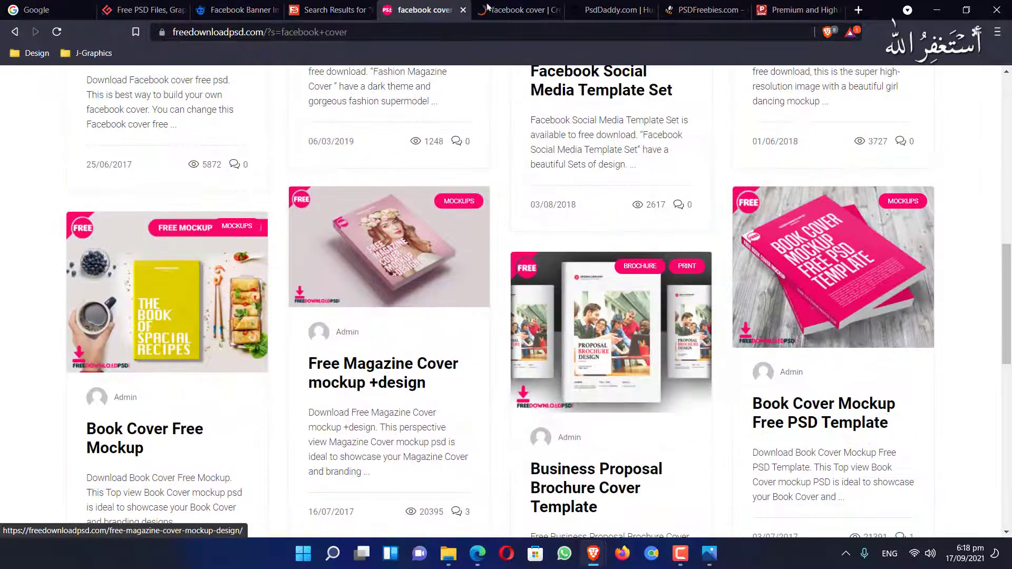
pyautogui.click(513, 8)
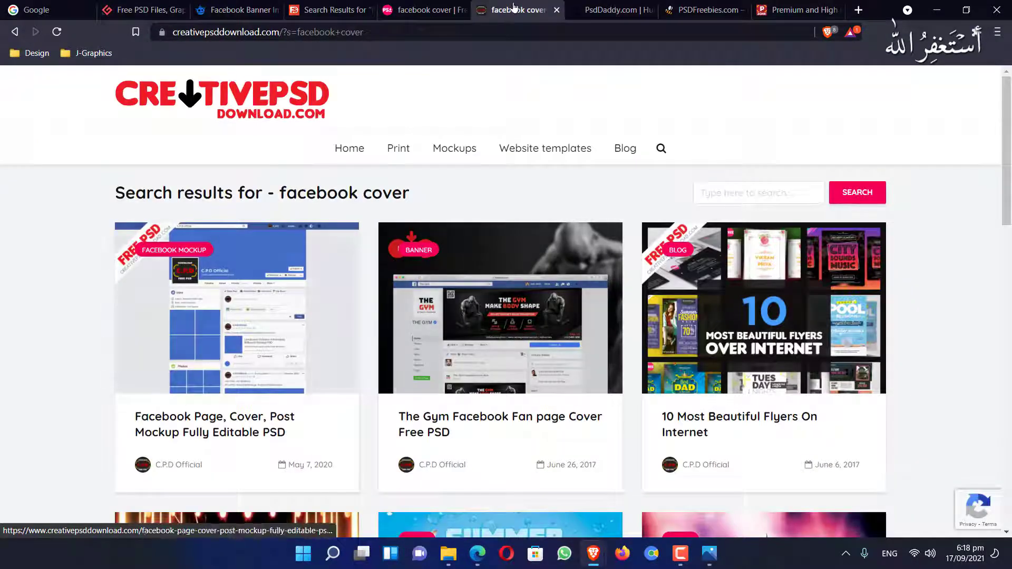
pyautogui.scroll(-2, 513, 6)
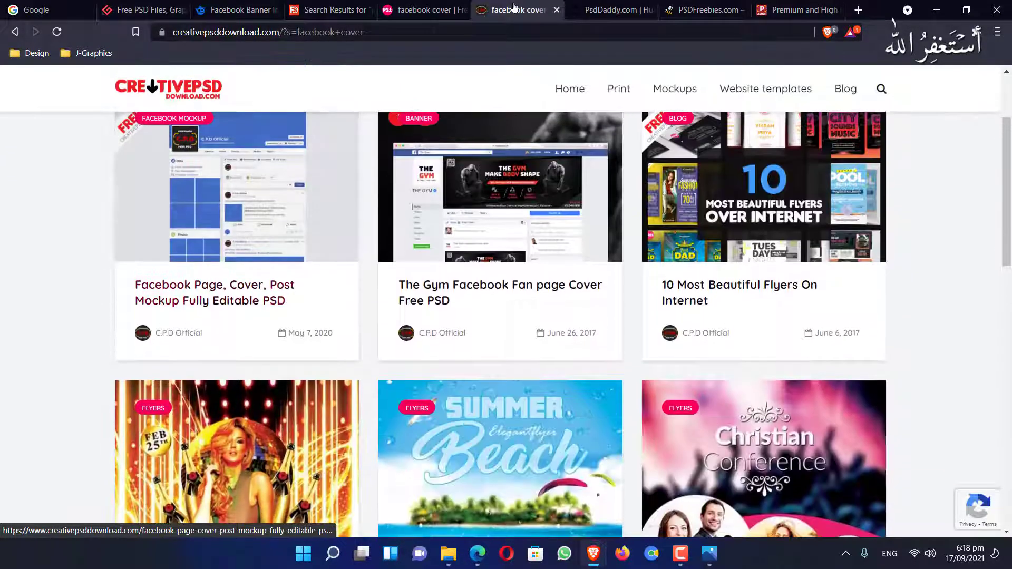
pyautogui.scroll(2, 513, 6)
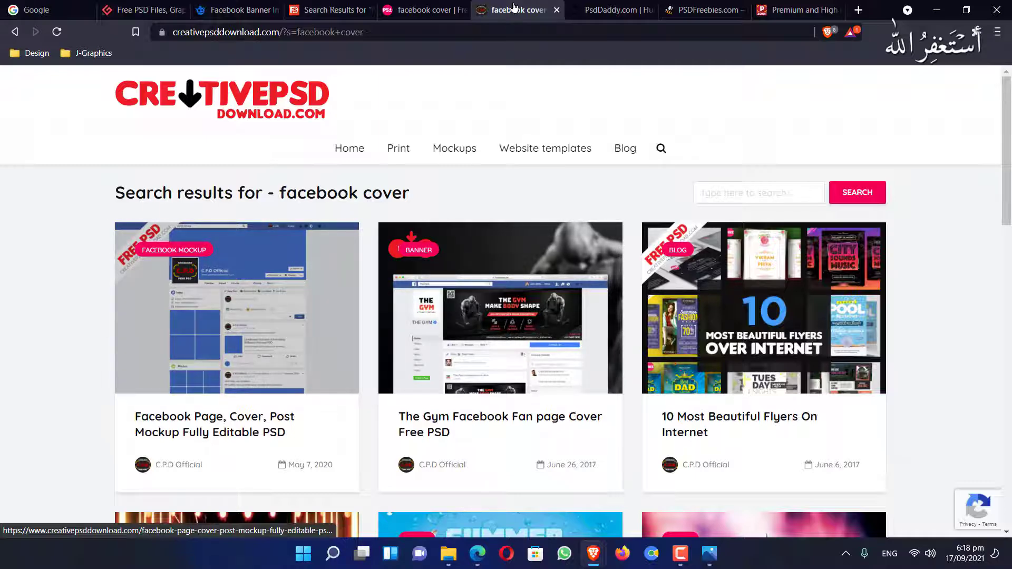
pyautogui.scroll(-1, 514, 7)
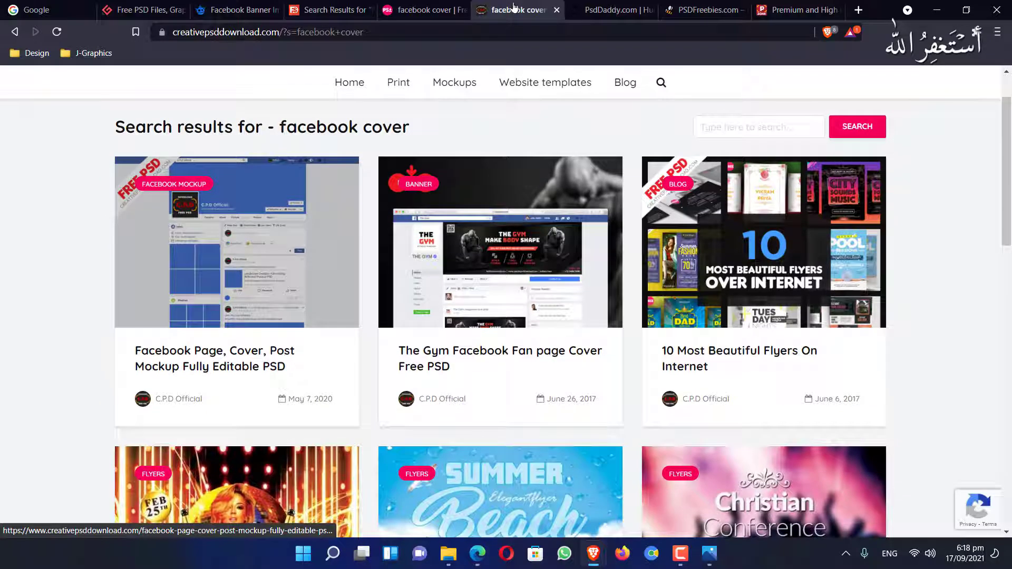
# Glance at the PsdDaddy and PSDFreebies tabs, then return to the downloadpsd.cc results
pyautogui.click(625, 16)
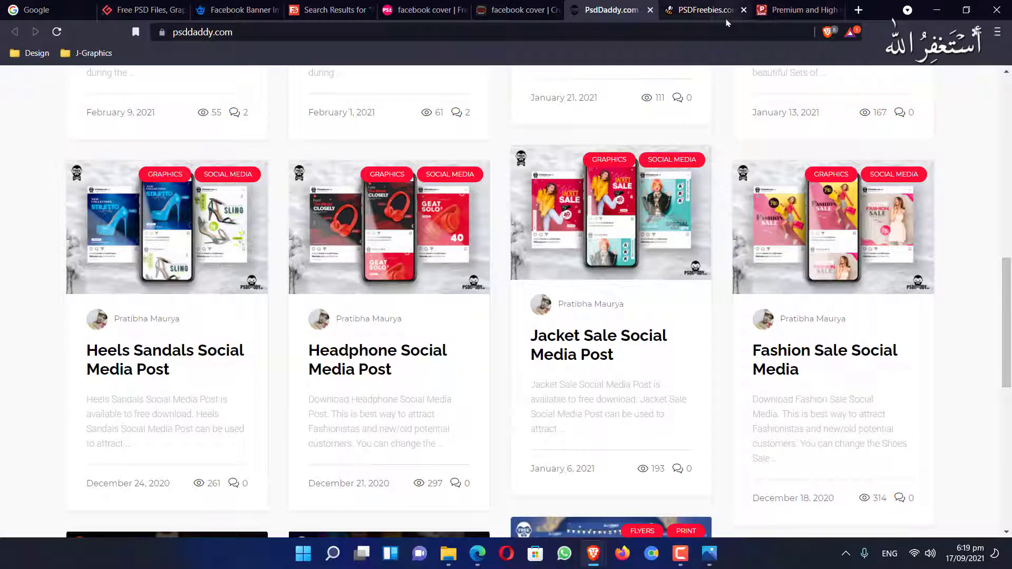
pyautogui.click(722, 12)
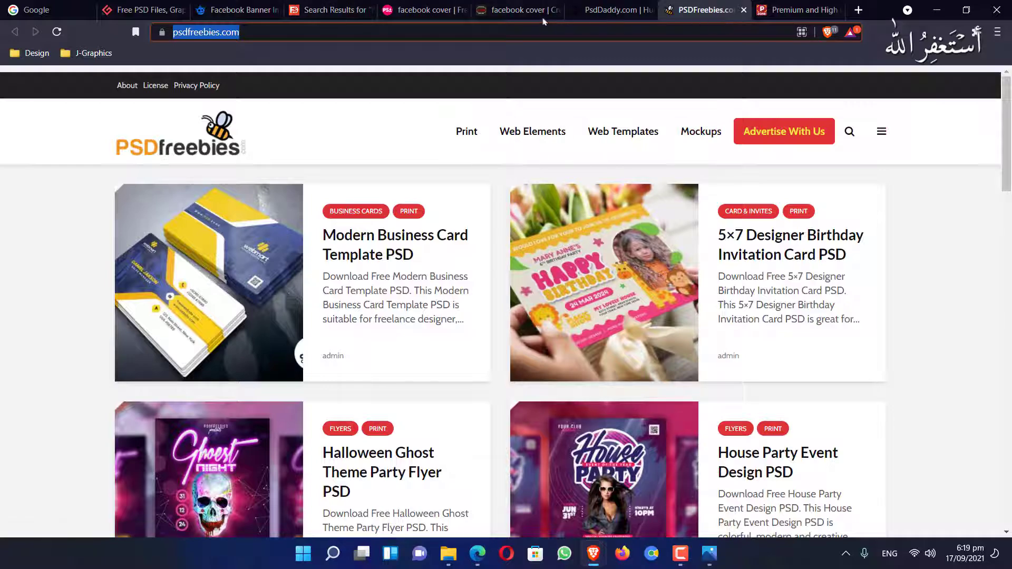
pyautogui.click(305, 15)
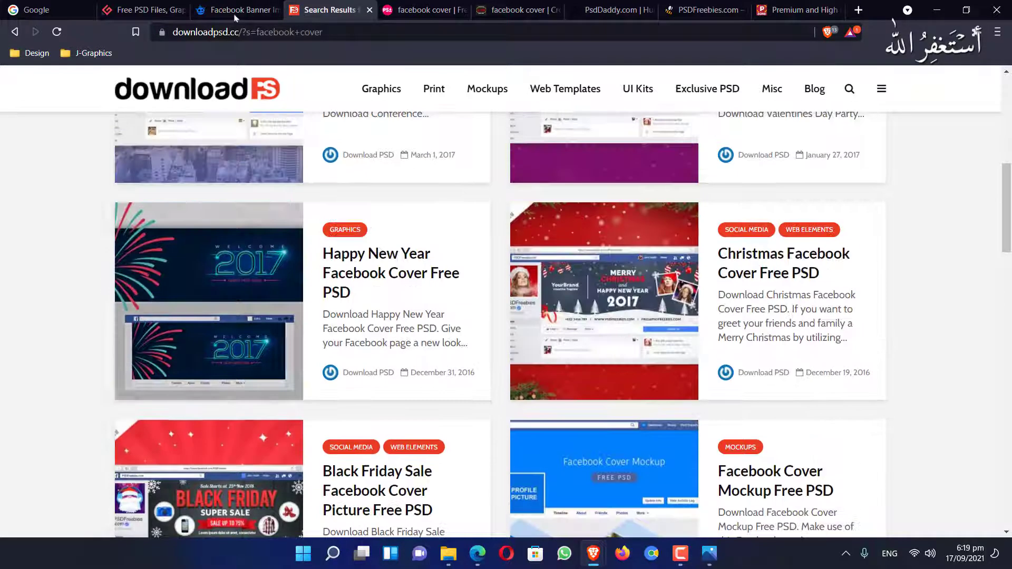
# Download the free Email signature template PSD zip from Freepik and dismiss the attribution reminder
pyautogui.click(229, 17)
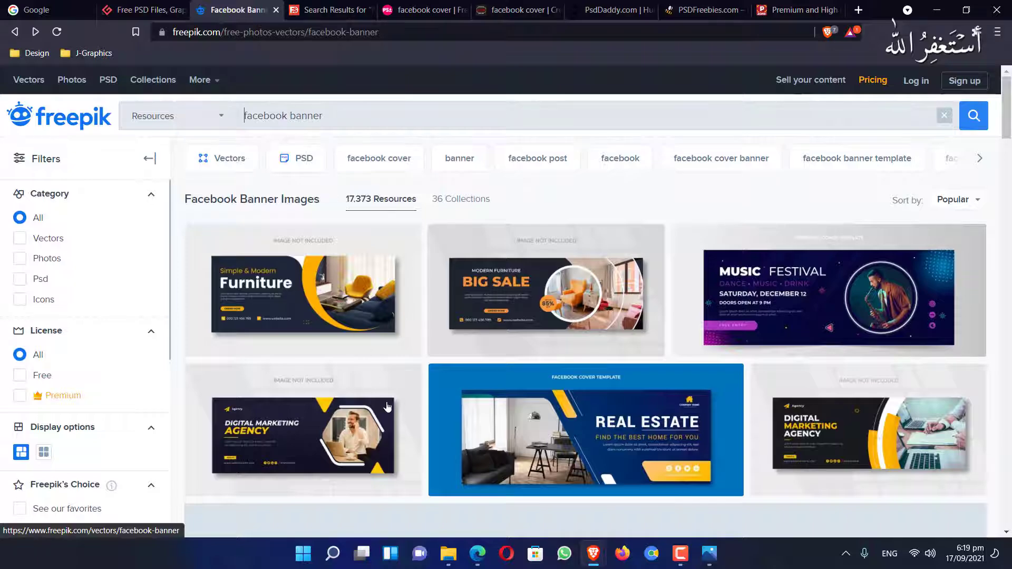
pyautogui.scroll(-4, 389, 406)
pyautogui.scroll(-4, 388, 407)
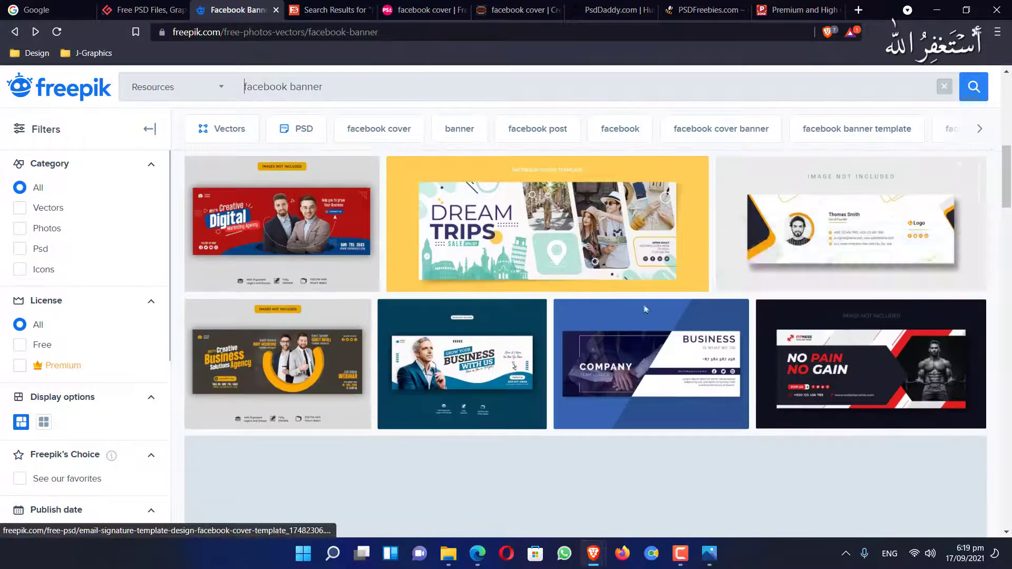
pyautogui.click(857, 228)
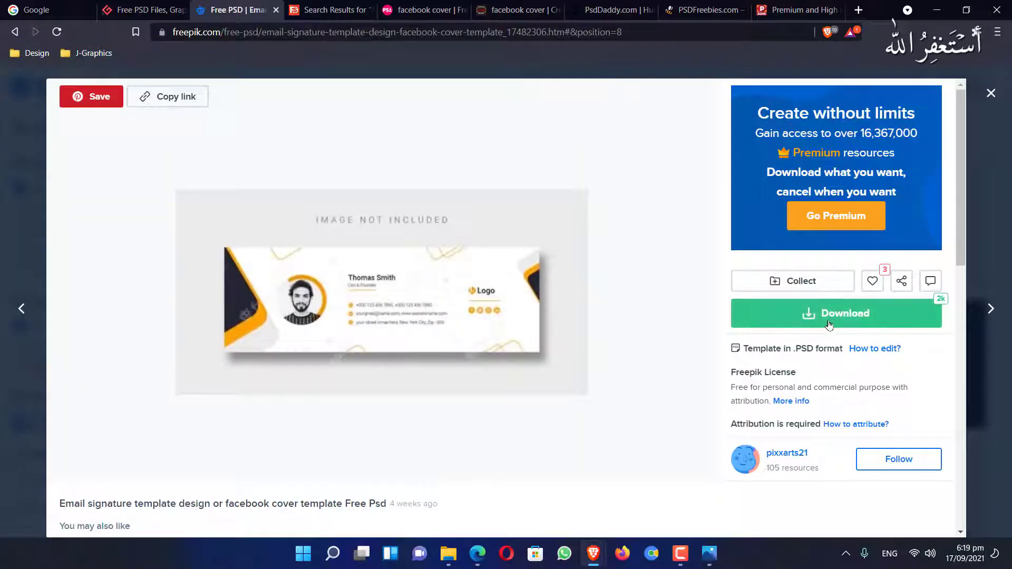
pyautogui.click(829, 322)
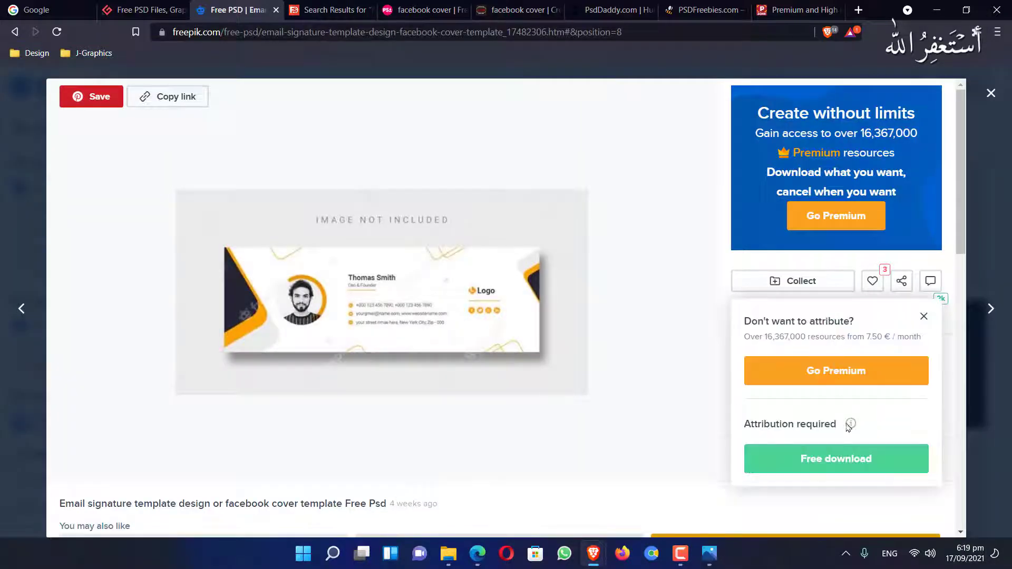
pyautogui.click(853, 471)
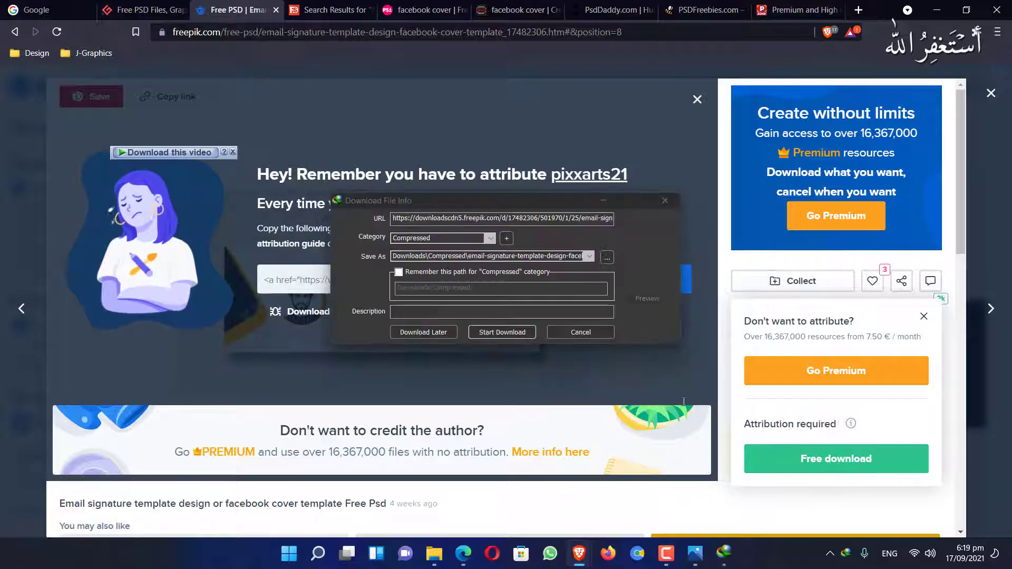
pyautogui.click(514, 332)
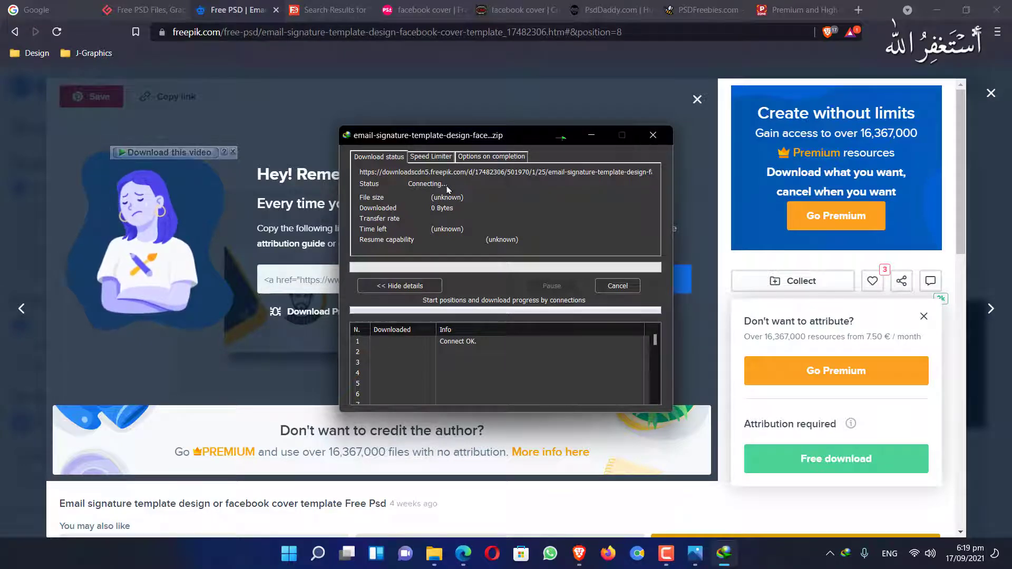
pyautogui.click(991, 92)
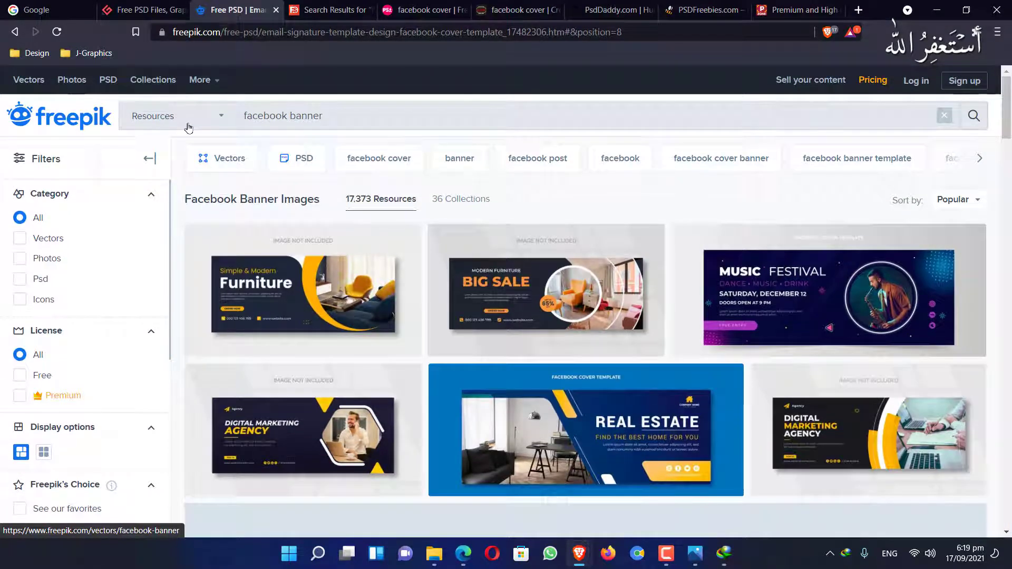
# Filter the Freepik facebook banner results to Psd and Free resources
pyautogui.click(184, 124)
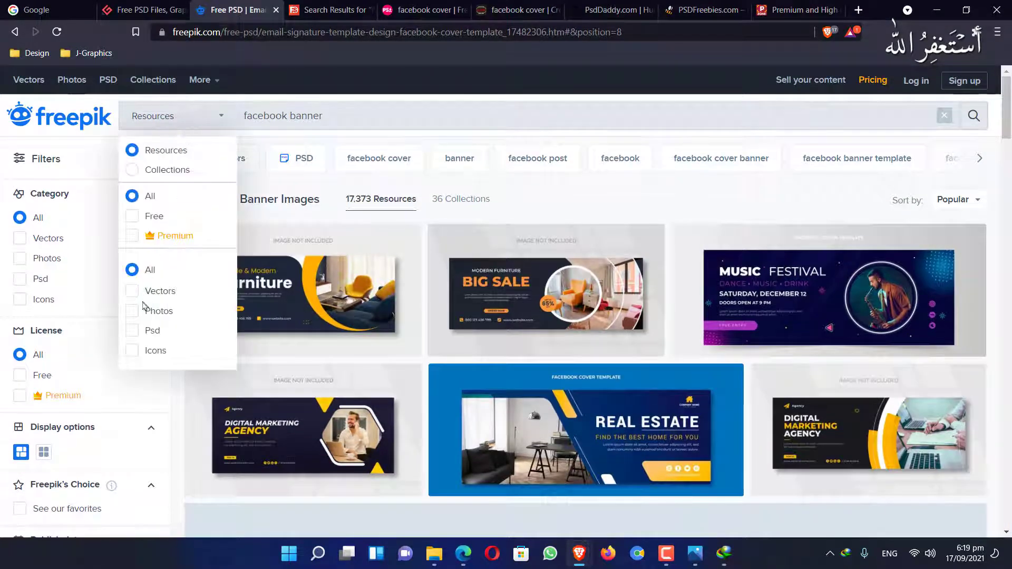
pyautogui.click(132, 331)
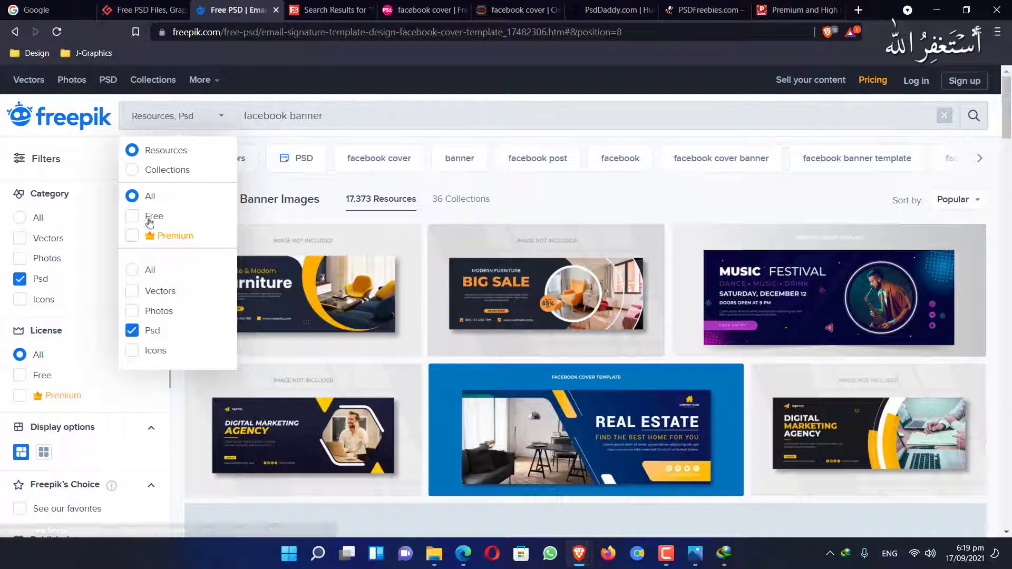
pyautogui.click(132, 216)
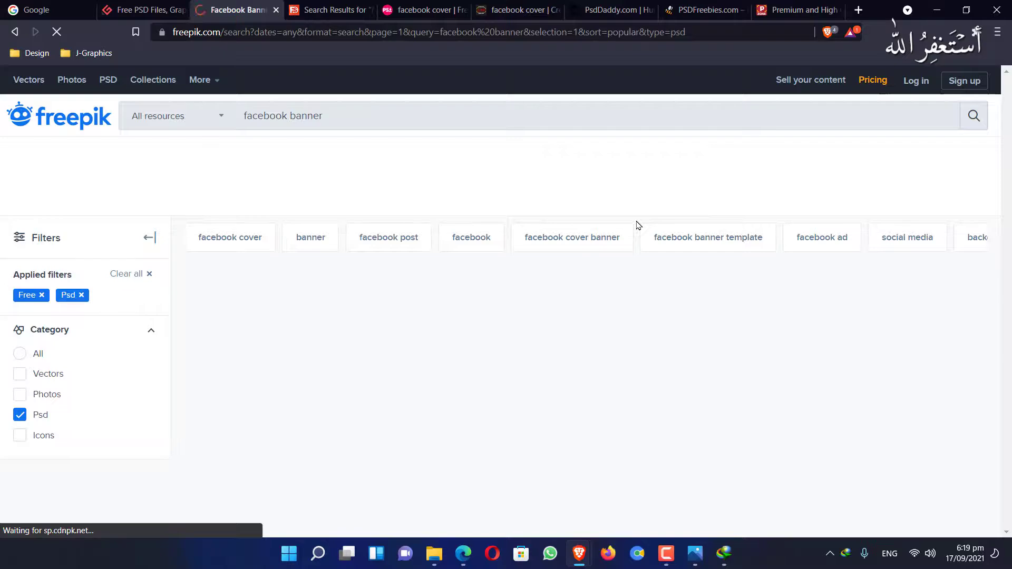
# Cycle through the open browser tabs and open the downloaded 541 KB template zip
pyautogui.click(325, 16)
pyautogui.click(514, 15)
pyautogui.click(583, 16)
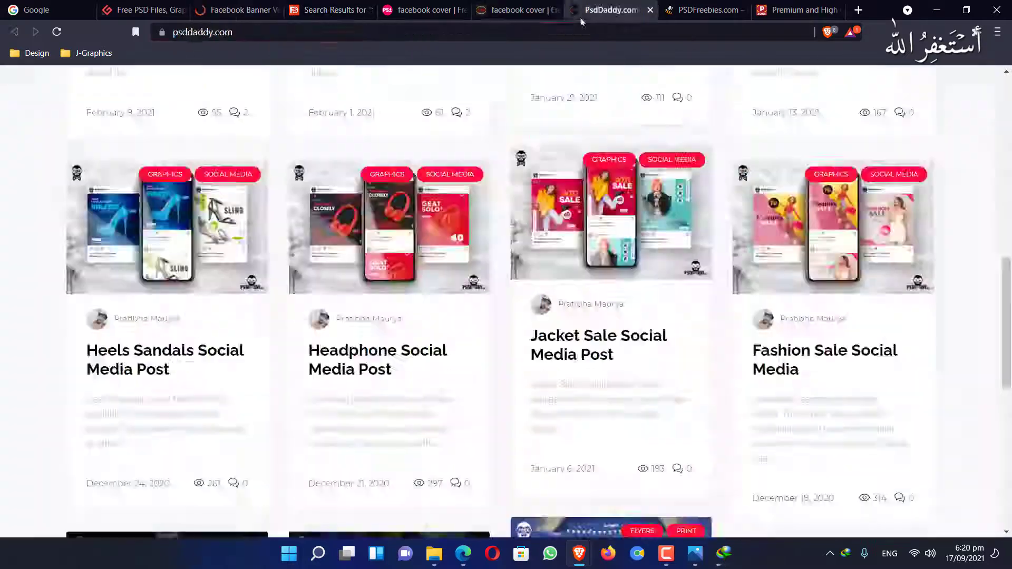
pyautogui.click(699, 15)
pyautogui.click(237, 12)
pyautogui.click(148, 11)
pyautogui.click(543, 111)
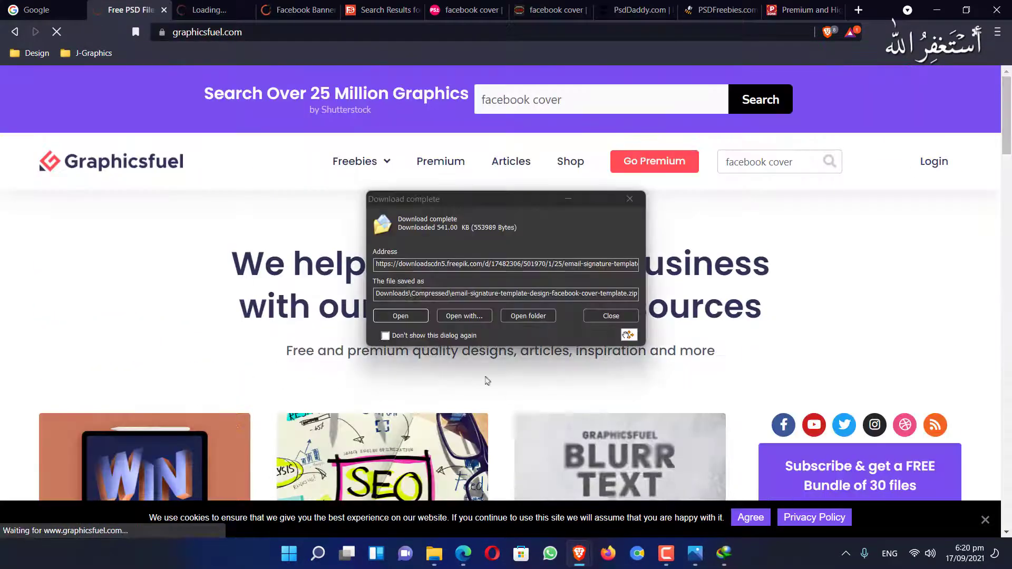
pyautogui.click(403, 318)
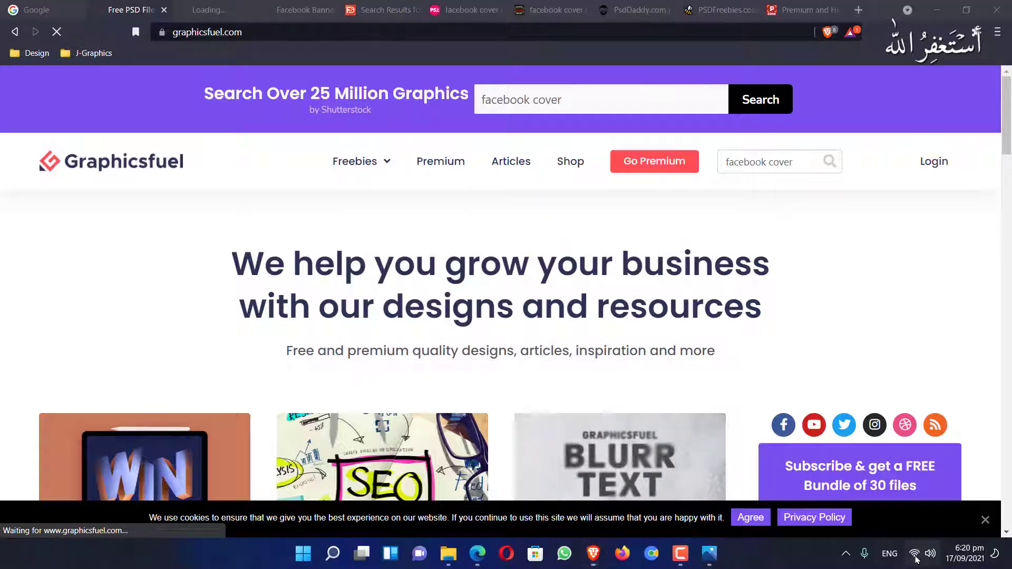
pyautogui.click(914, 553)
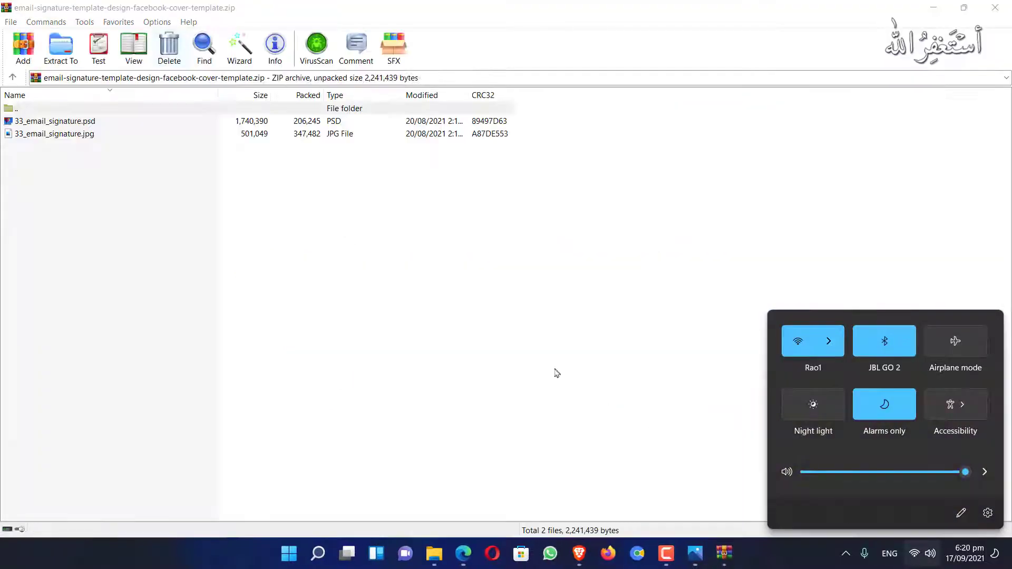
# Open 33_email_signature.psd from the downloaded template archive in WinRAR
pyautogui.click(89, 126)
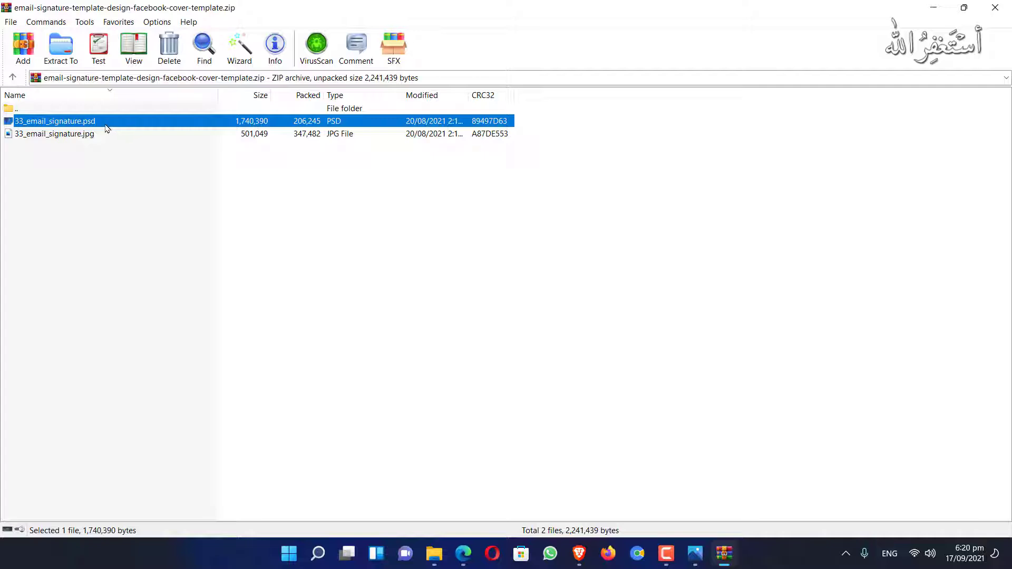
pyautogui.doubleClick(105, 125)
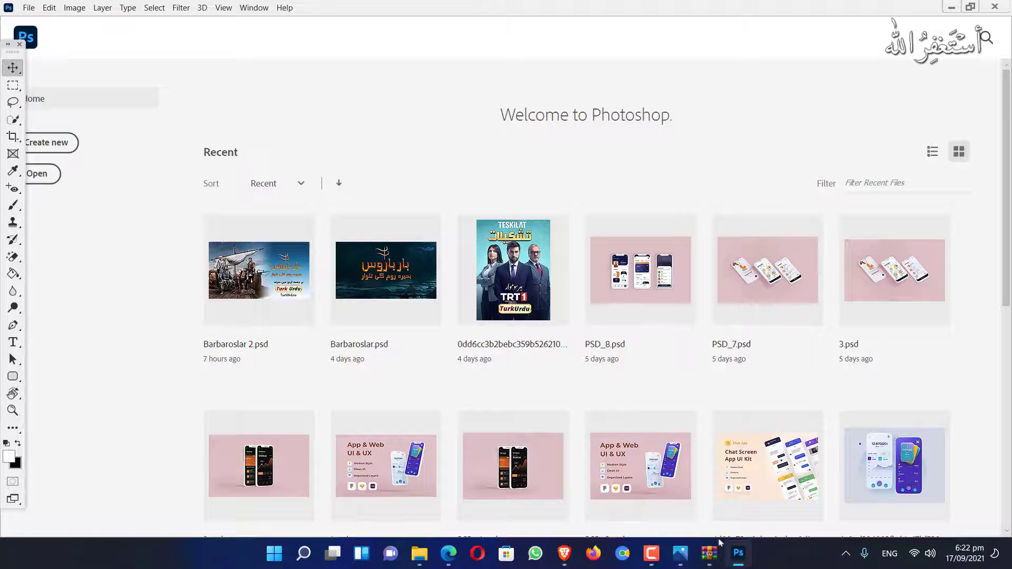
# Drag 33_email_signature.psd from the archive into Photoshop and keep its layers editable
pyautogui.click(718, 554)
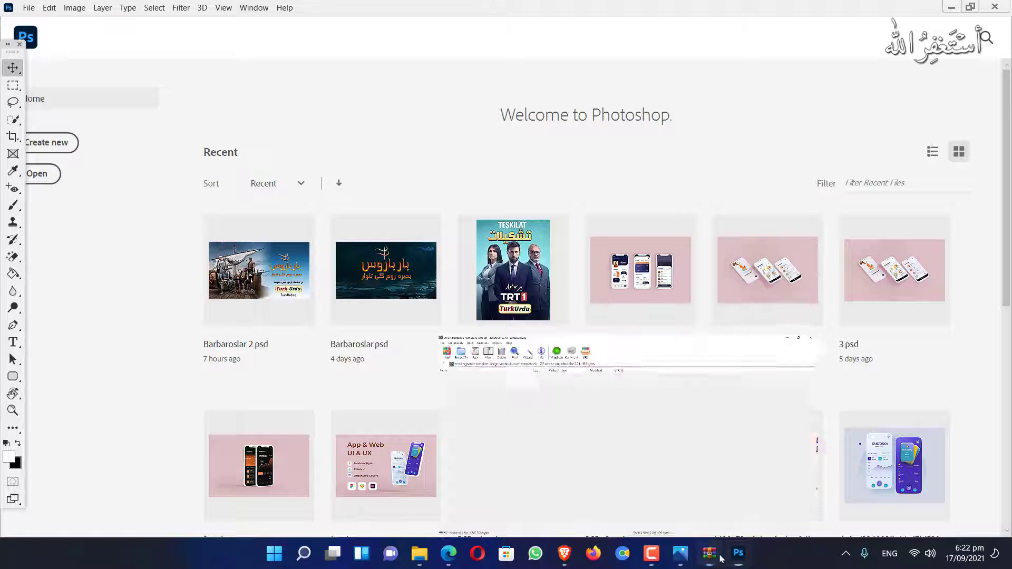
pyautogui.moveTo(247, 5); pyautogui.dragTo(637, 208)
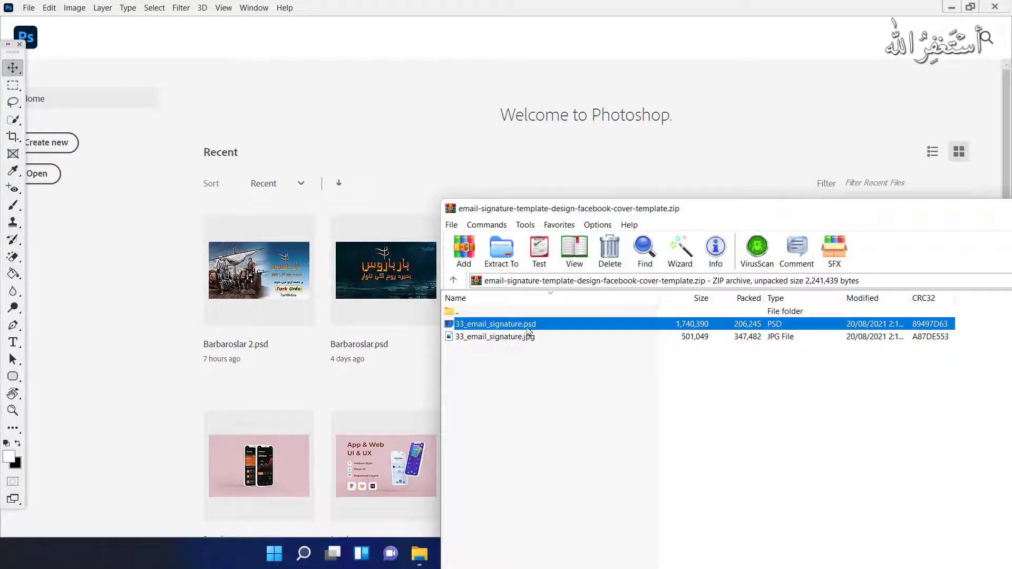
pyautogui.moveTo(528, 329); pyautogui.dragTo(367, 117)
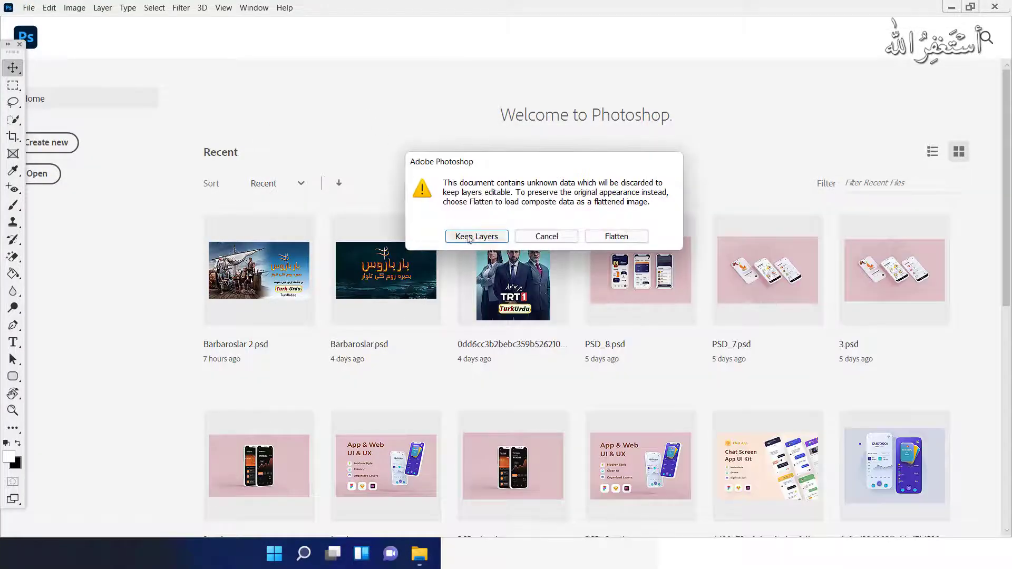
pyautogui.click(469, 237)
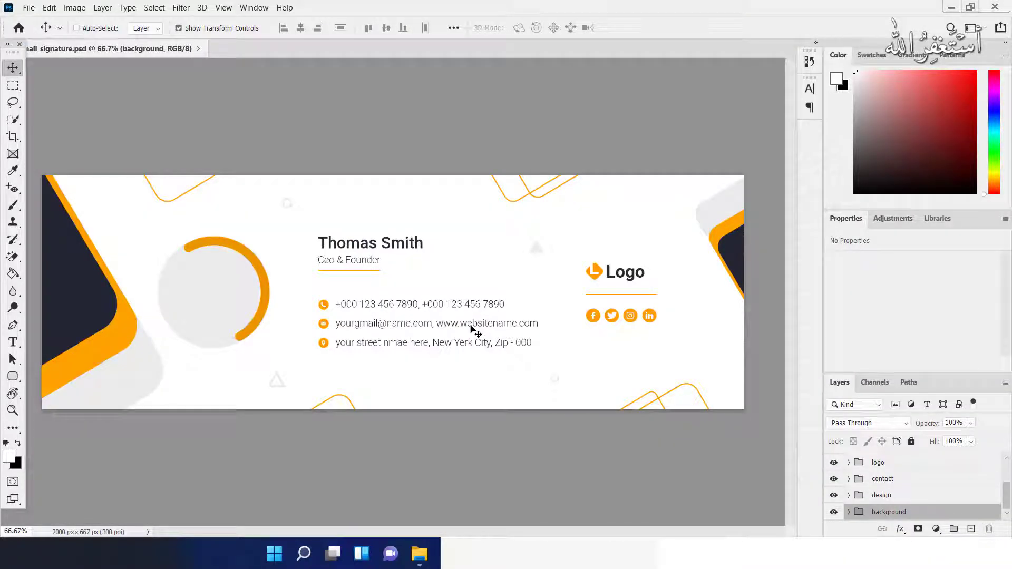
# Open the circular photo placeholder smart object for editing
pyautogui.click(210, 282)
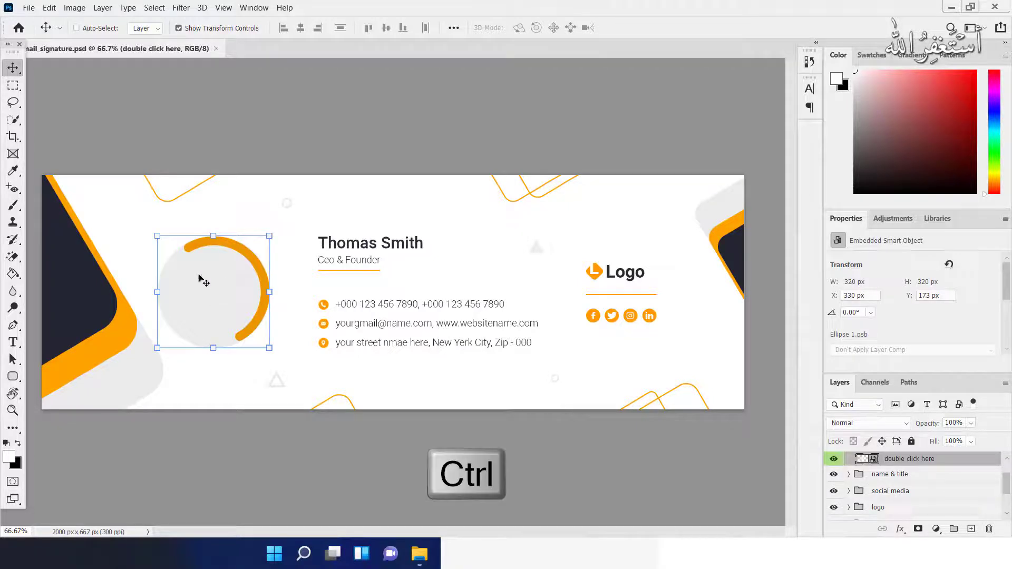
pyautogui.press('ctrl')
pyautogui.press('ctrl')
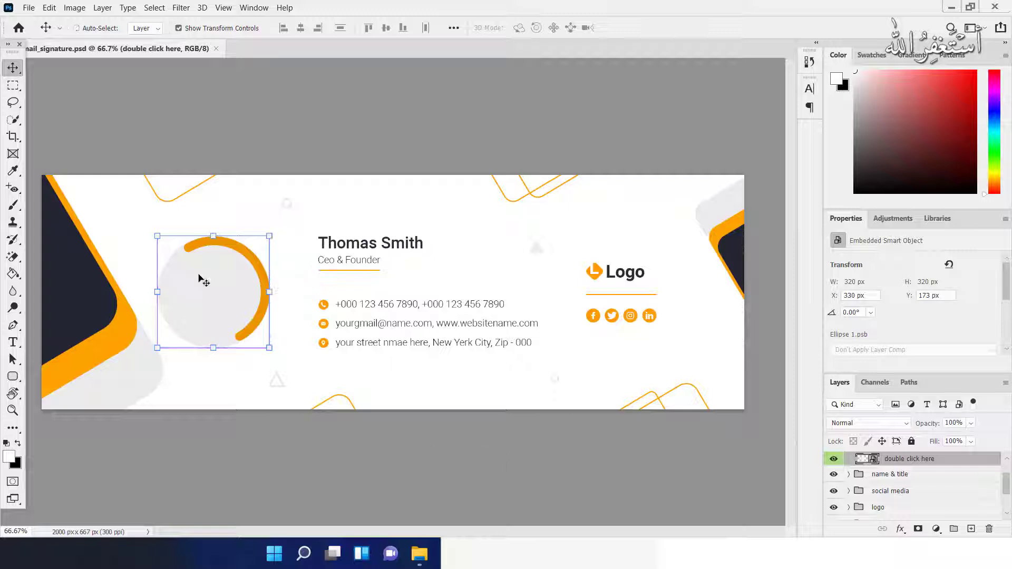
pyautogui.scroll(2, 880, 491)
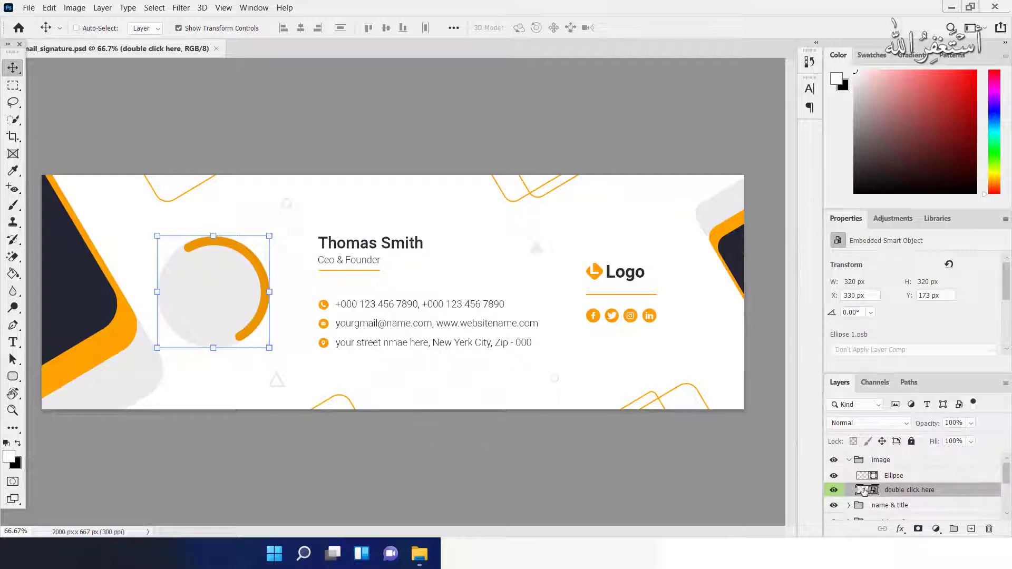
pyautogui.doubleClick(865, 490)
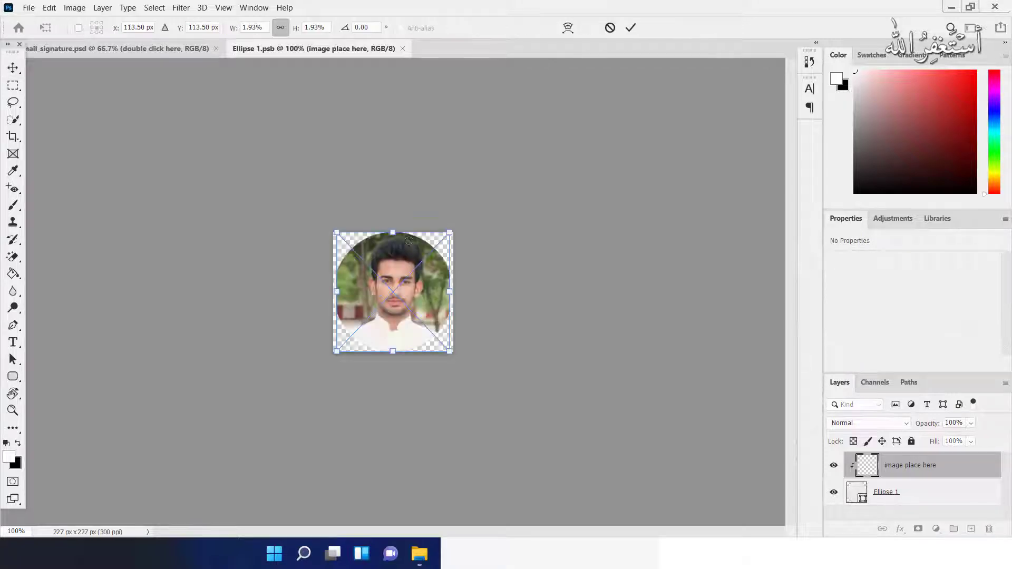
# Clip the placed portrait into the circle shape and save it back into the signature
pyautogui.click(12, 67)
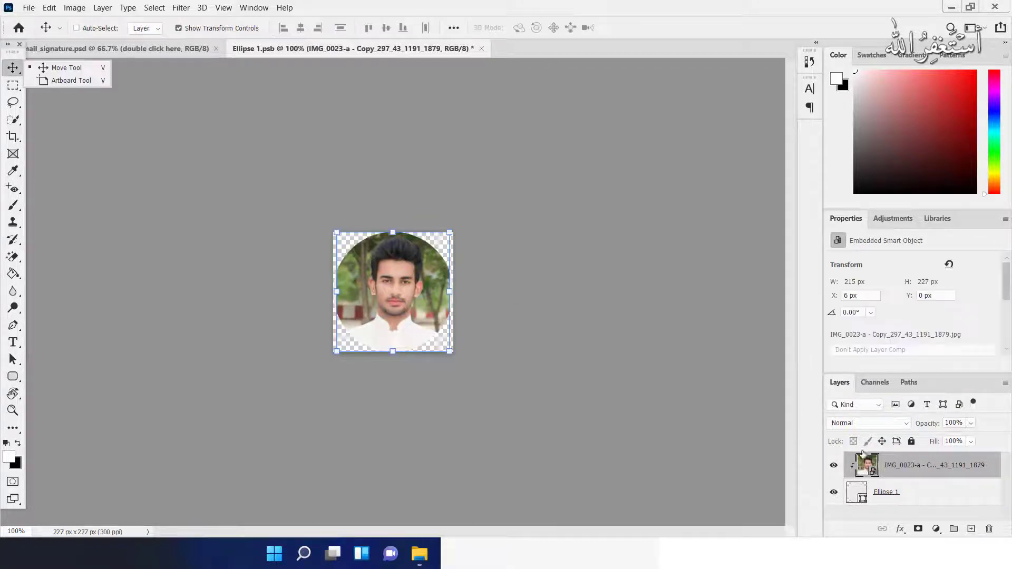
pyautogui.keyDown('alt'); pyautogui.click(851, 479); pyautogui.keyUp('alt')
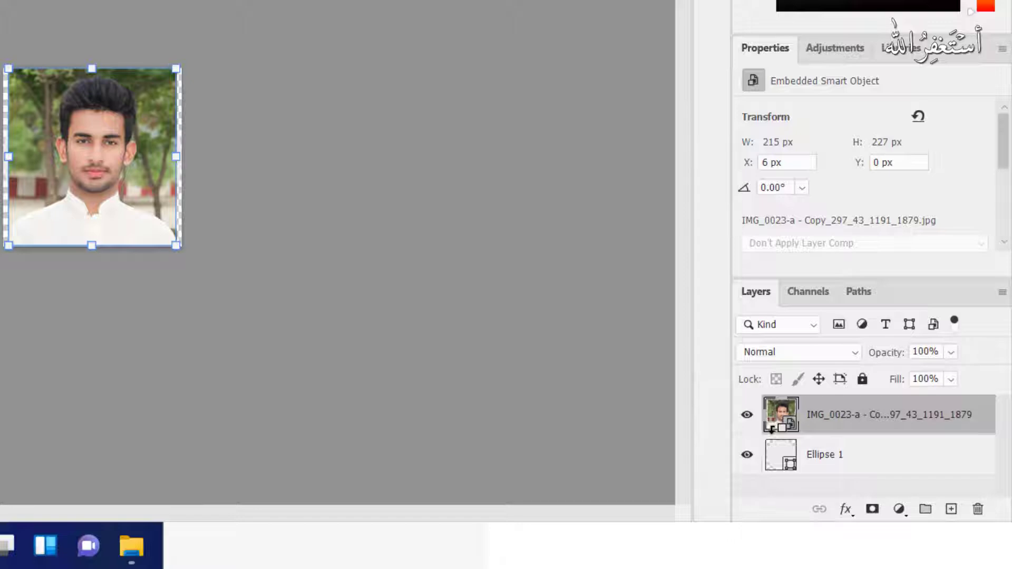
pyautogui.keyDown('alt'); pyautogui.click(771, 432); pyautogui.keyUp('alt')
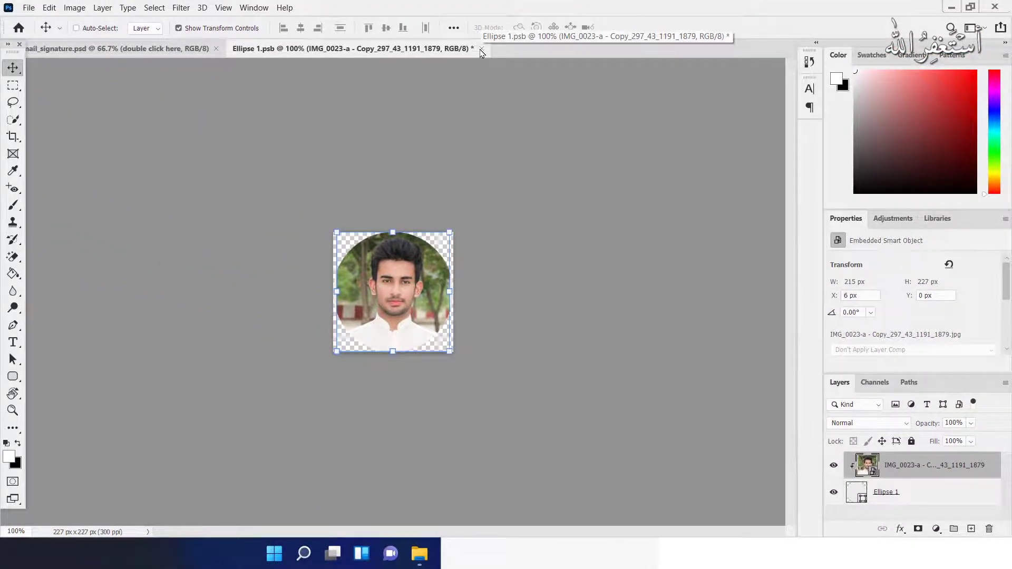
pyautogui.click(481, 49)
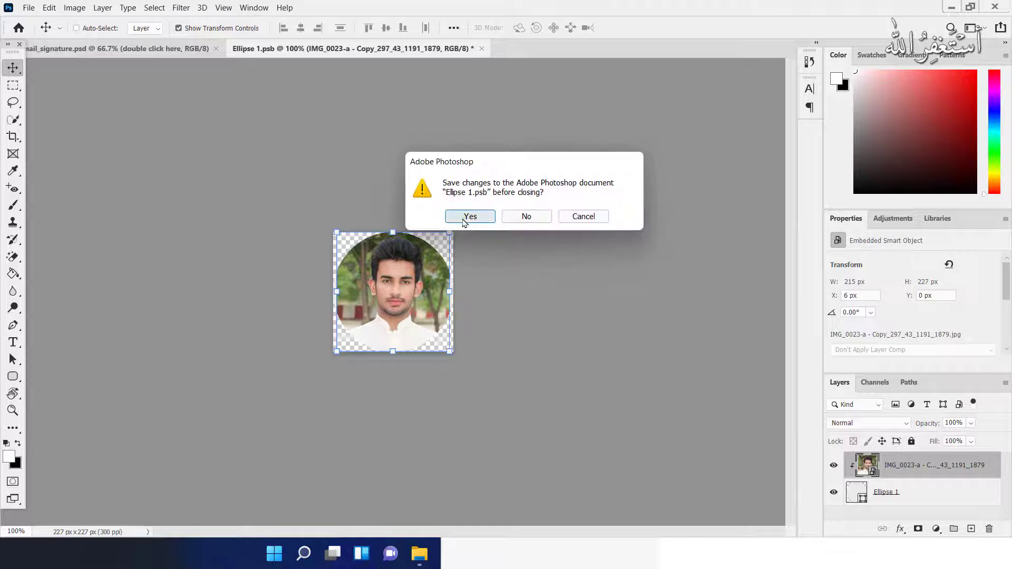
pyautogui.click(469, 217)
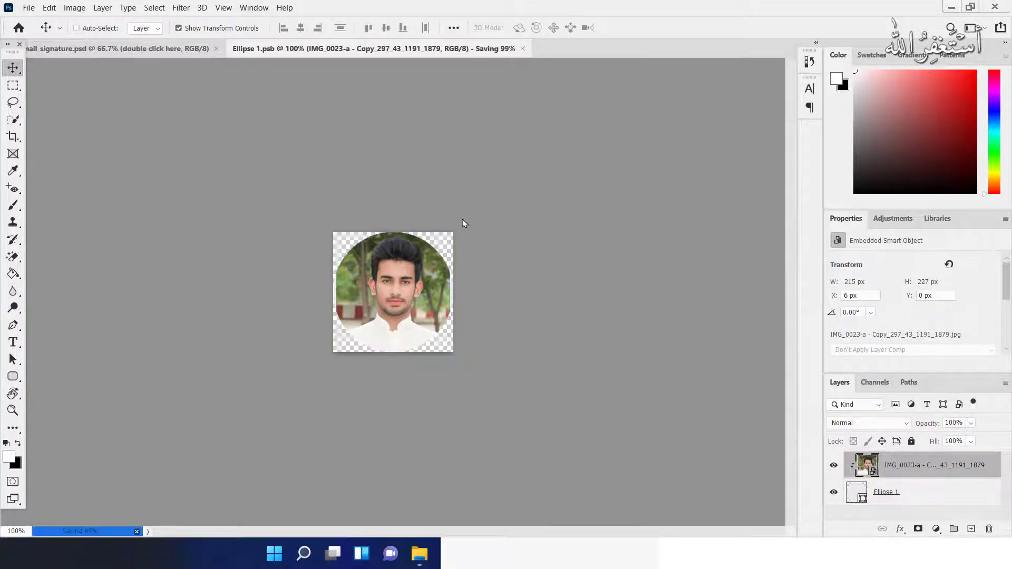
pyautogui.scroll(2, 192, 298)
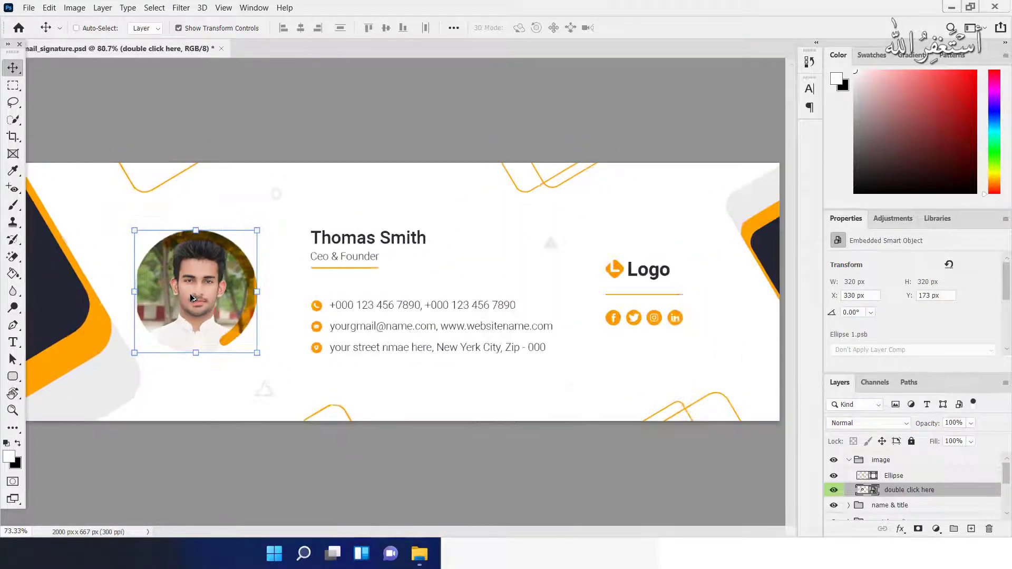
# Replace the name with the new person's full name and the title with 'Graphics Designer & Web Developer'
pyautogui.scroll(-1, 192, 298)
pyautogui.doubleClick(368, 250)
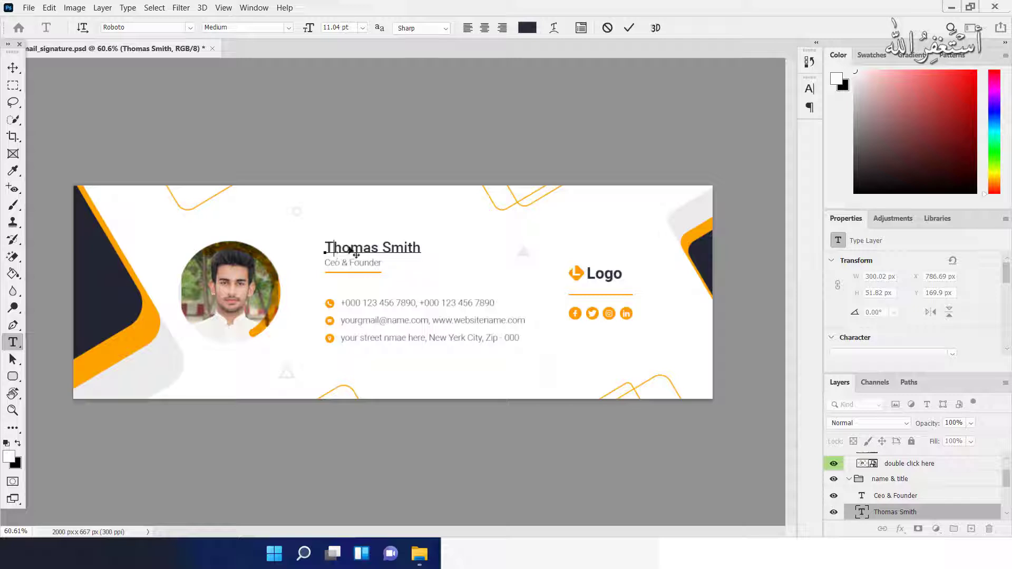
pyautogui.tripleClick(352, 243)
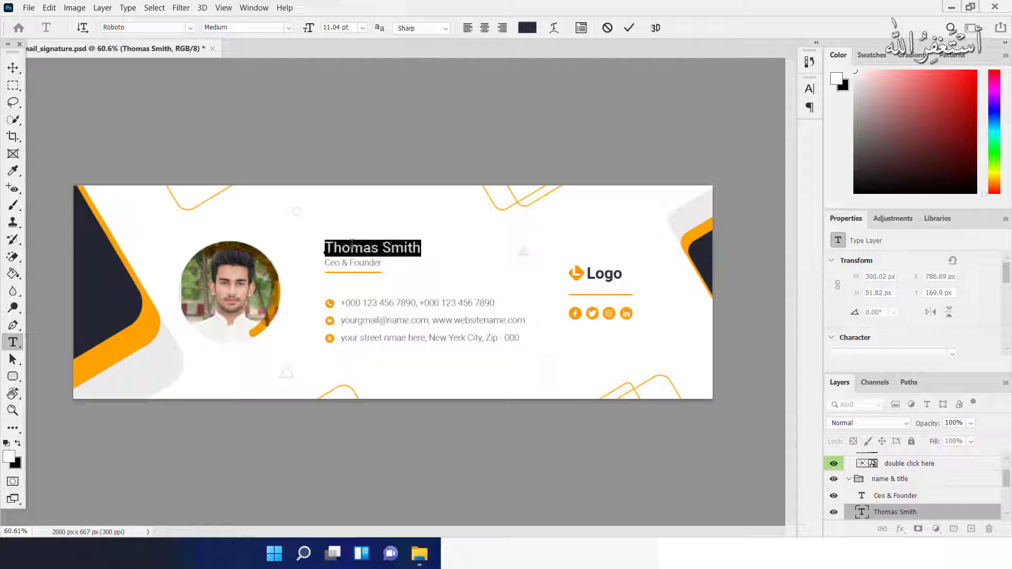
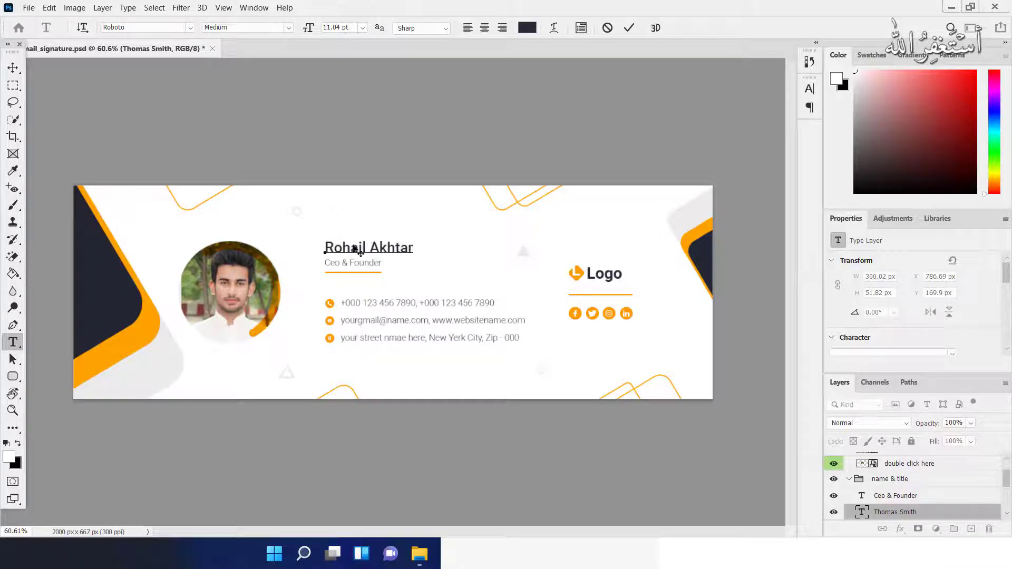
pyautogui.tripleClick(341, 263)
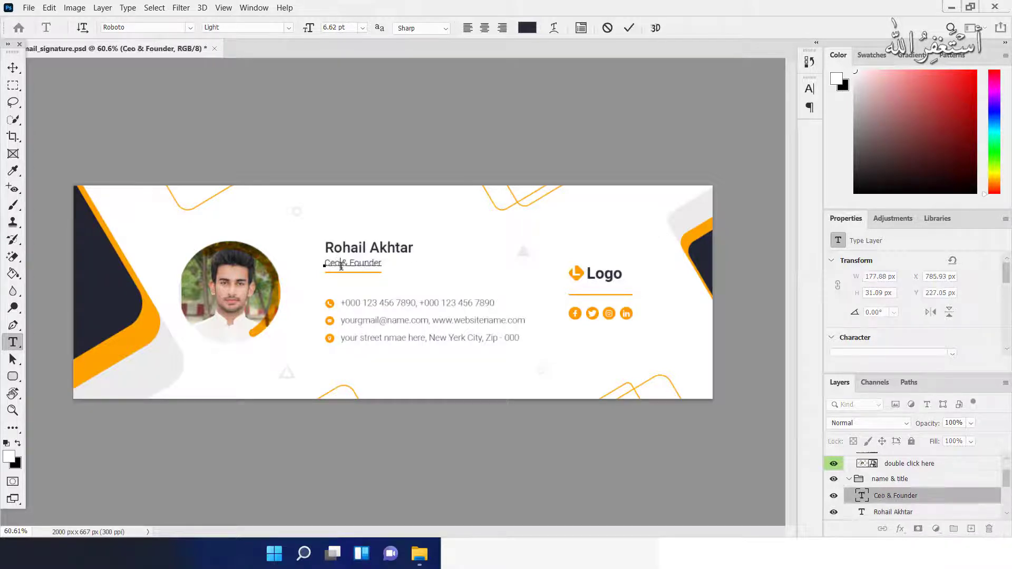
pyautogui.write('Graphics Designer & Web')
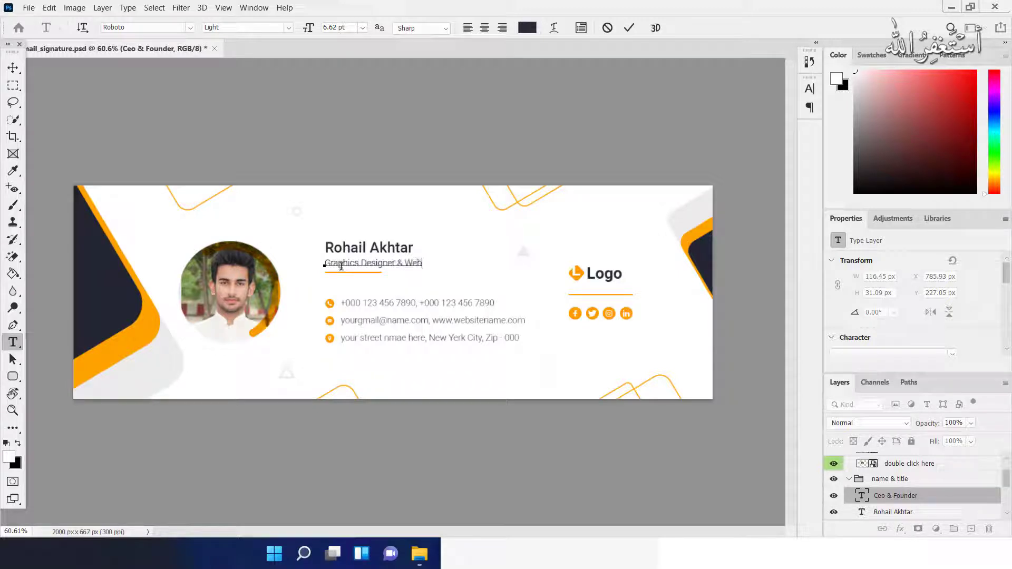
pyautogui.write(' Developer')
# Replace the phone number and e-mail lines with the new person's contact details
pyautogui.tripleClick(431, 305)
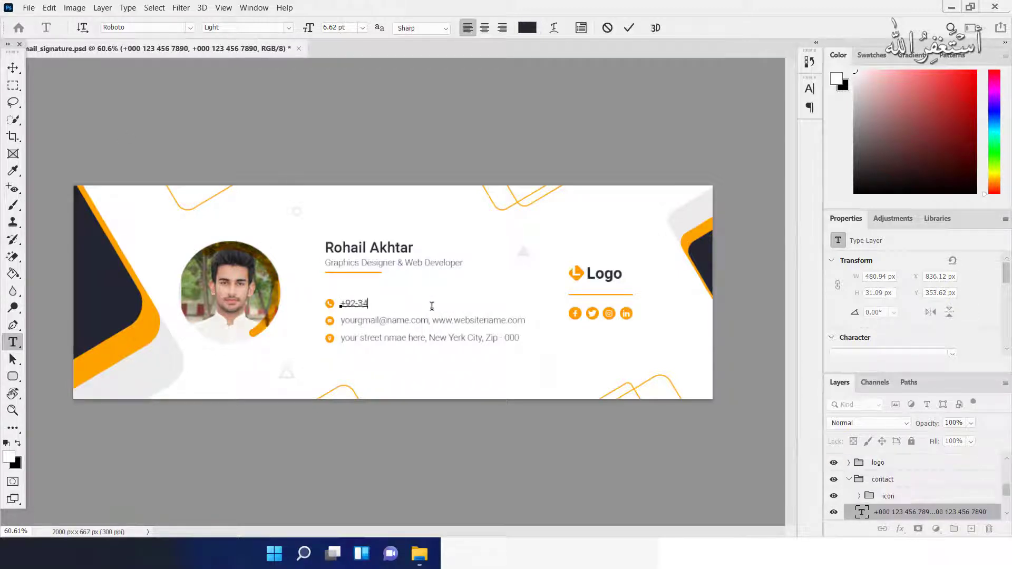
pyautogui.tripleClick(449, 316)
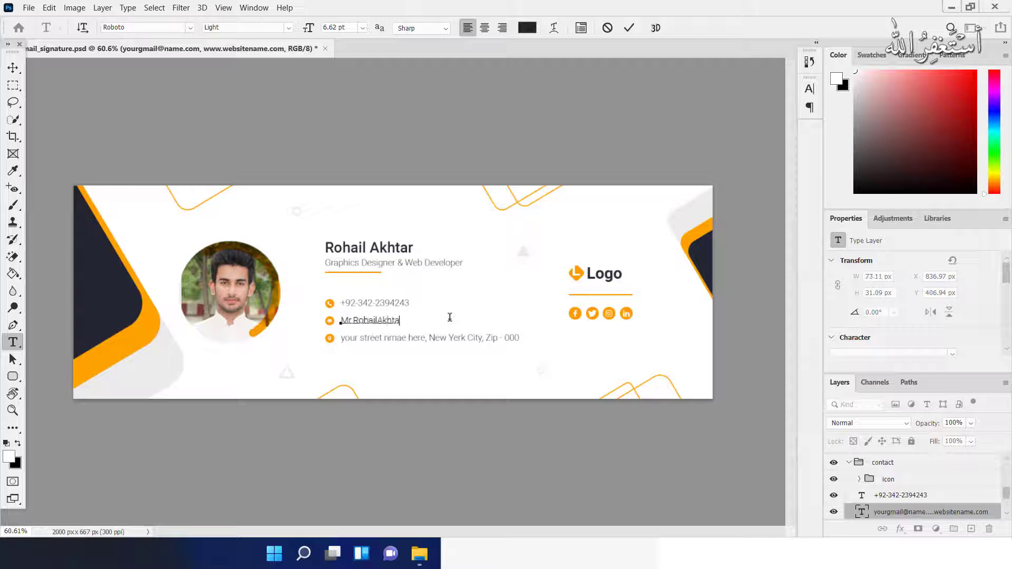
pyautogui.click(17, 67)
pyautogui.keyDown('ctrl'); pyautogui.click(334, 341); pyautogui.keyUp('ctrl')
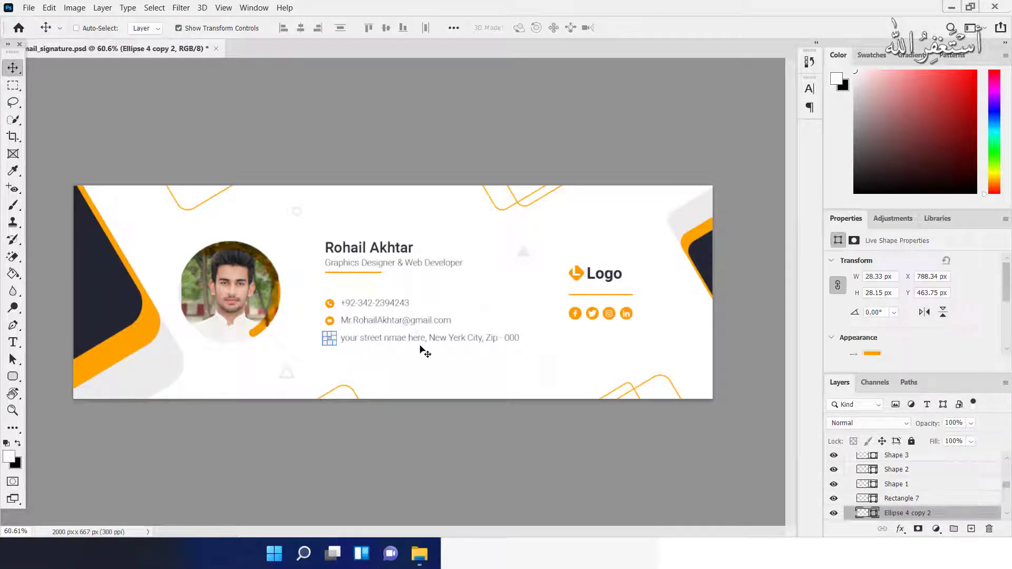
# Delete the address icon and text plus the placeholder logo text, letter mark and background shape
pyautogui.press('Delete')
pyautogui.keyDown('ctrl'); pyautogui.click(377, 340); pyautogui.keyUp('ctrl')
pyautogui.press('Delete')
pyautogui.keyDown('ctrl'); pyautogui.click(596, 277); pyautogui.keyUp('ctrl')
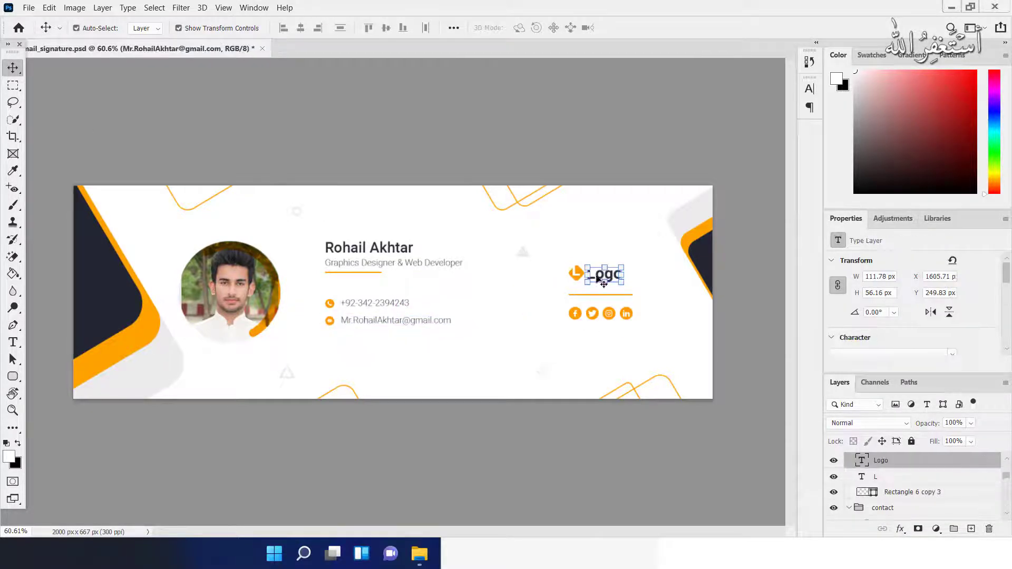
pyautogui.press('Delete')
pyautogui.press('Delete')
pyautogui.keyDown('ctrl'); pyautogui.click(575, 273); pyautogui.keyUp('ctrl')
pyautogui.hotkey('ctrl', 't')
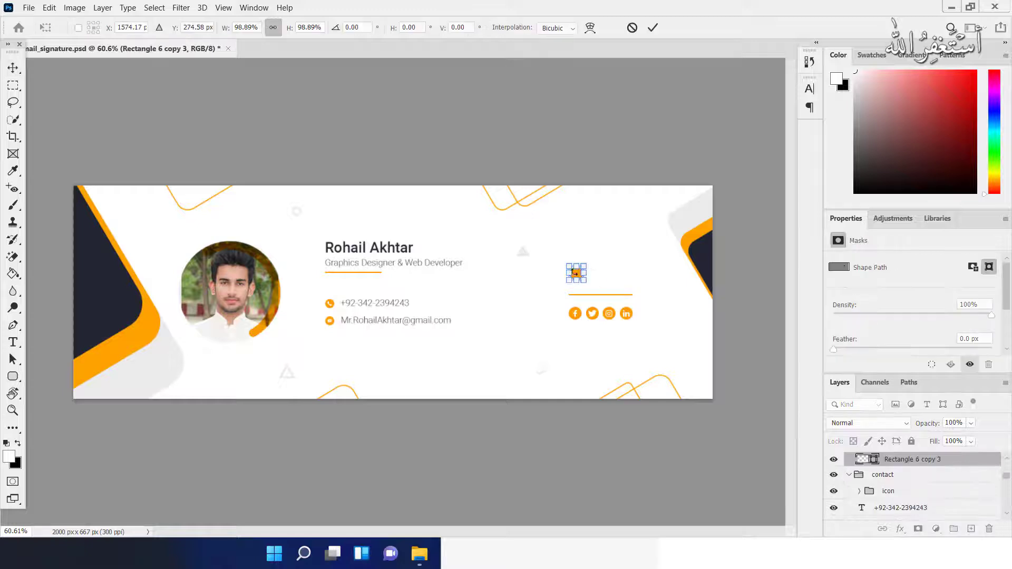
pyautogui.press('Return')
pyautogui.press('Delete')
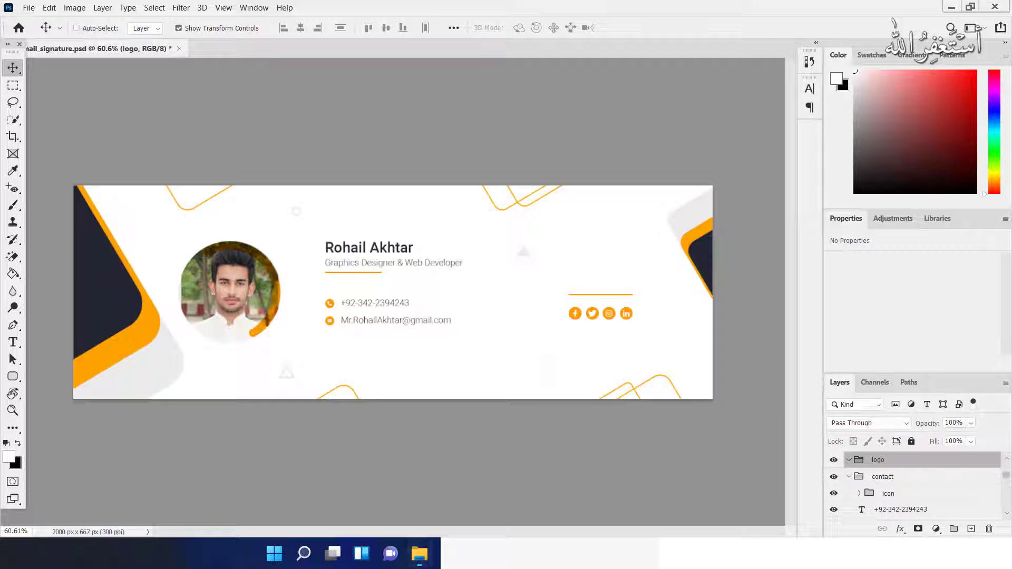
# Scale the new TECH EXPLAINER logo and position it above the divider line
pyautogui.moveTo(562, 186); pyautogui.dragTo(317, 340)
pyautogui.moveTo(314, 360); pyautogui.dragTo(630, 259)
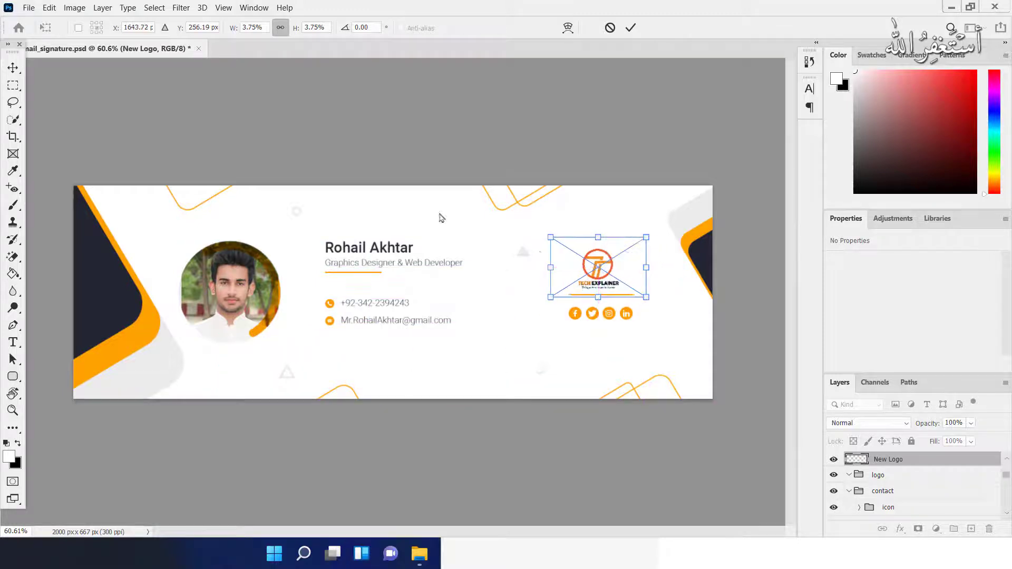
pyautogui.click(8, 69)
pyautogui.moveTo(10, 52); pyautogui.dragTo(1, 54)
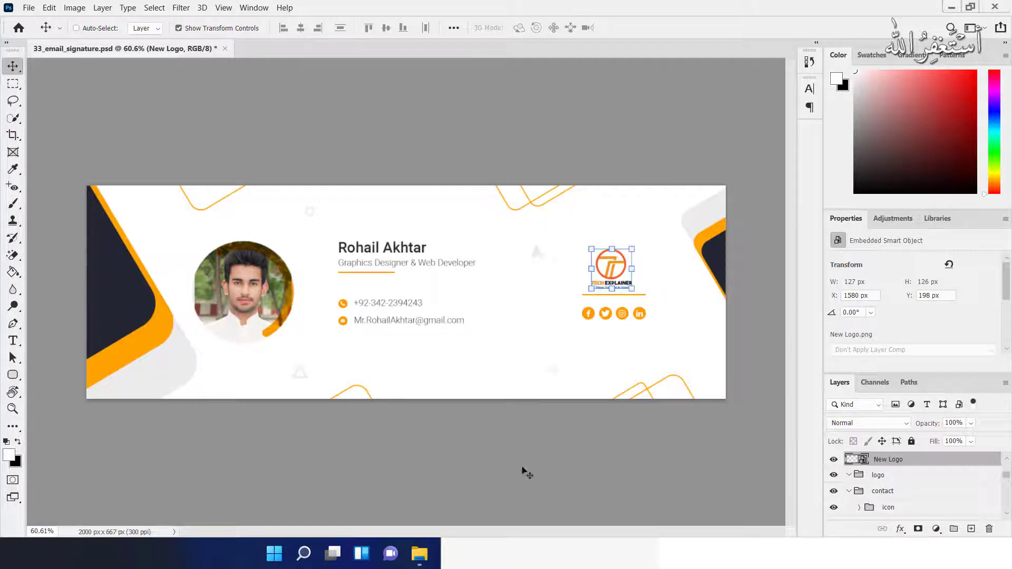
pyautogui.click(516, 548)
pyautogui.moveTo(864, 209); pyautogui.dragTo(608, 195)
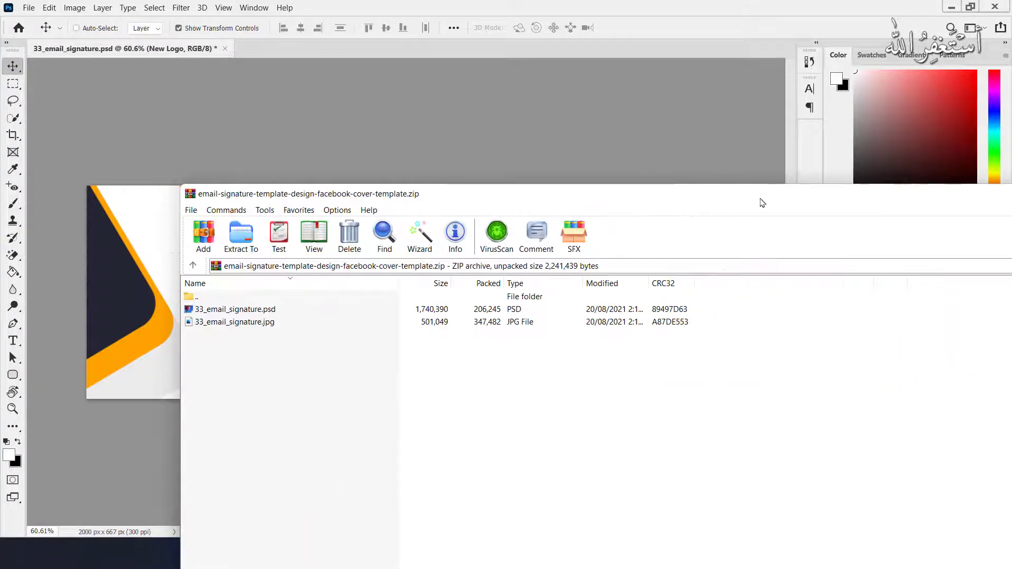
# Begin a Save As with JPEG format chosen, then cancel, leaving the signature unsaved
pyautogui.moveTo(893, 199); pyautogui.dragTo(626, 198)
pyautogui.click(587, 128)
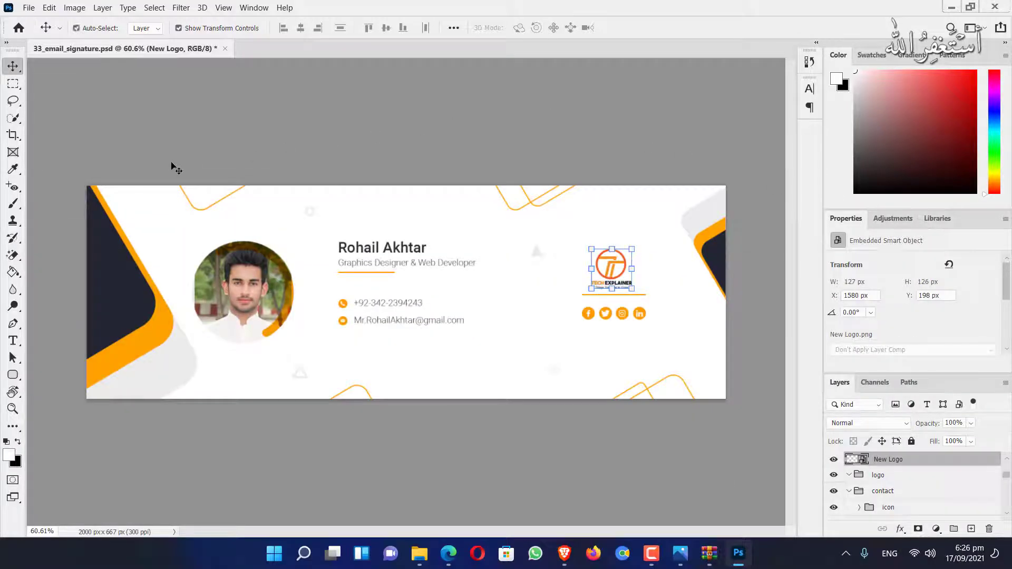
pyautogui.hotkey('ctrl', 'shift', 's')
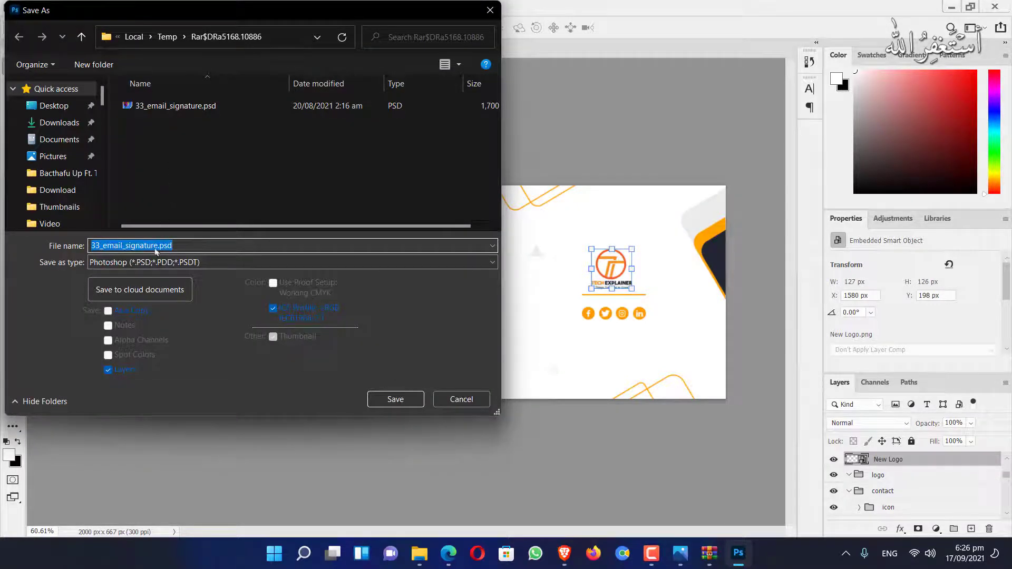
pyautogui.click(151, 265)
pyautogui.click(141, 368)
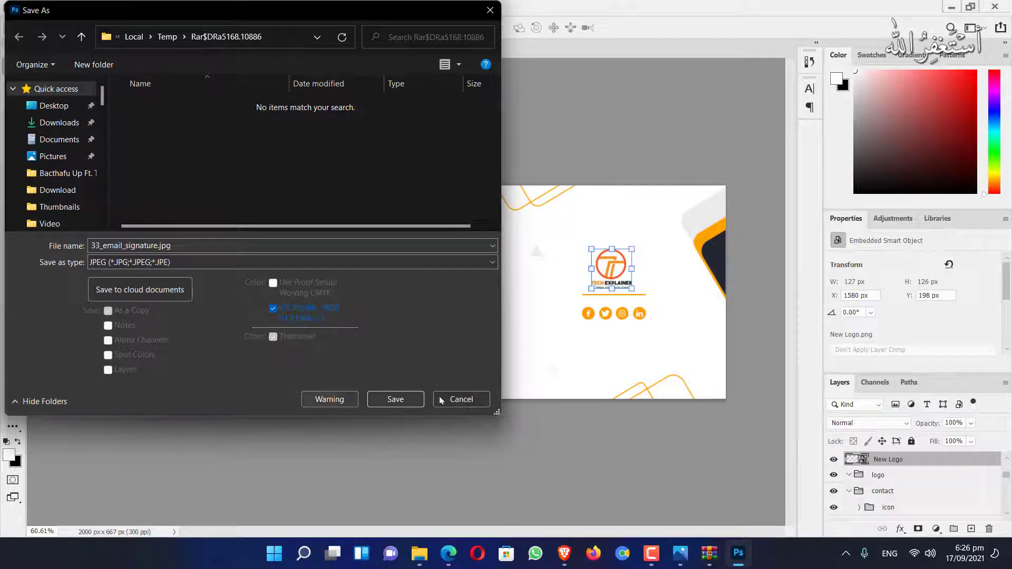
pyautogui.click(440, 399)
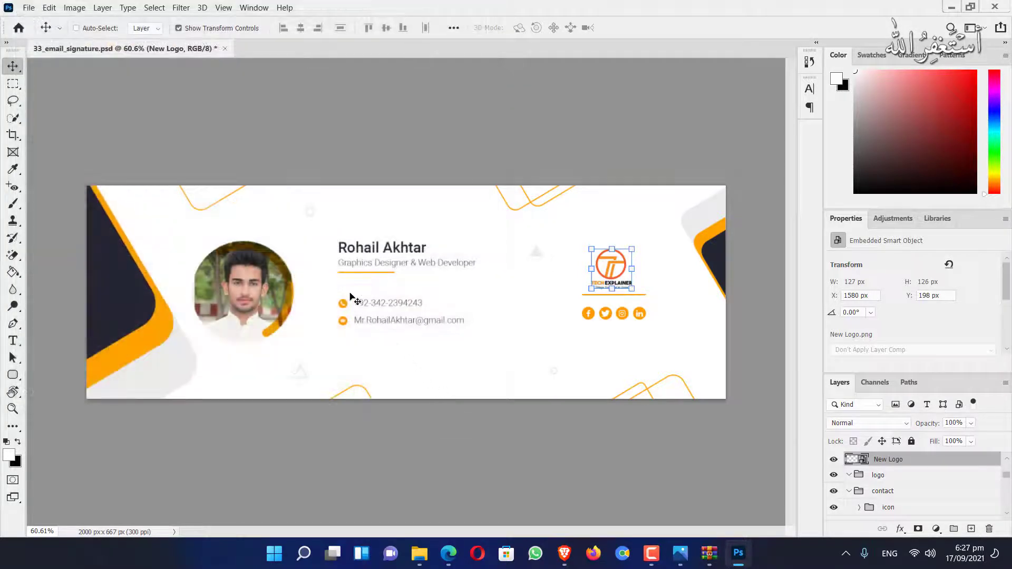
# Zoom in and out to review the signature, then show the Graphics Designing Course image in Photos
pyautogui.scroll(3, 350, 296)
pyautogui.scroll(4, 284, 320)
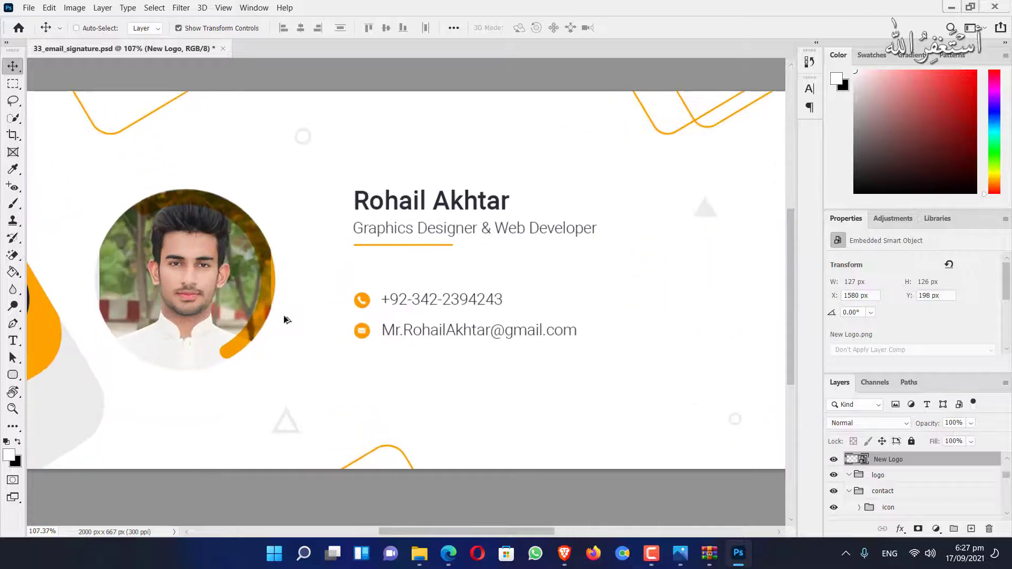
pyautogui.scroll(-4, 284, 320)
pyautogui.scroll(-3, 284, 320)
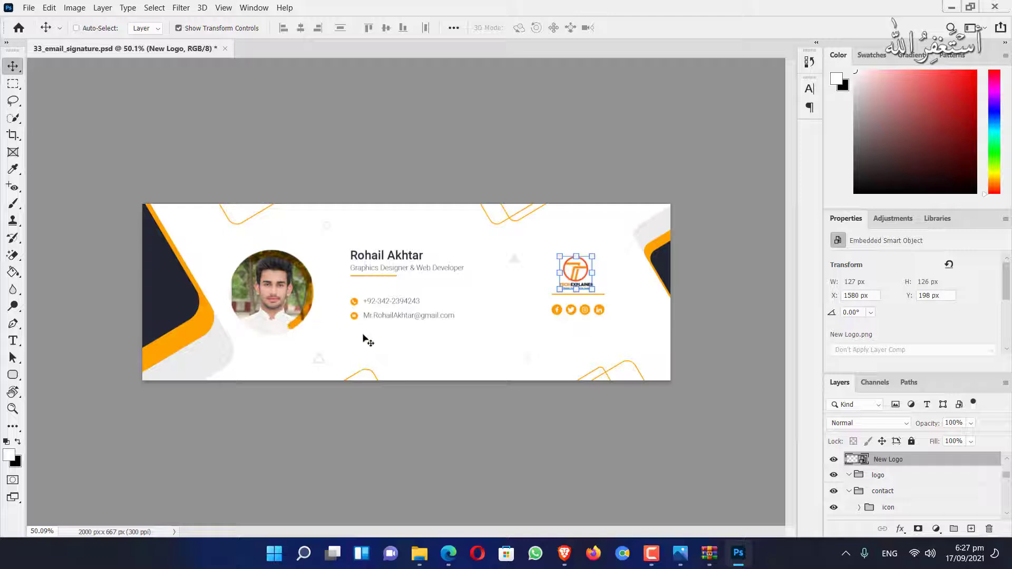
pyautogui.click(679, 553)
pyautogui.moveTo(520, 349); pyautogui.dragTo(517, 308)
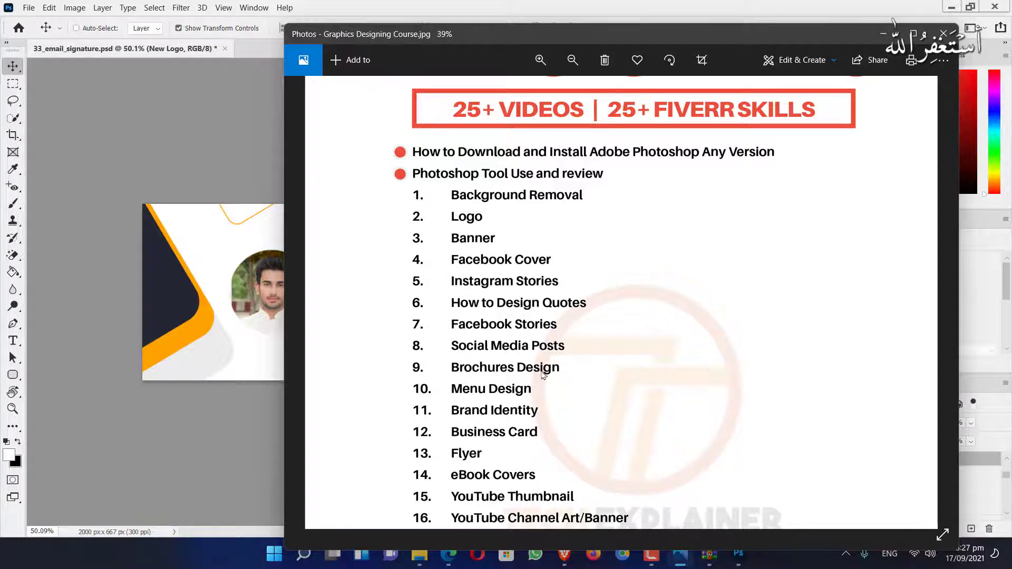
pyautogui.moveTo(543, 371); pyautogui.dragTo(537, 225)
pyautogui.moveTo(569, 478); pyautogui.dragTo(626, 505)
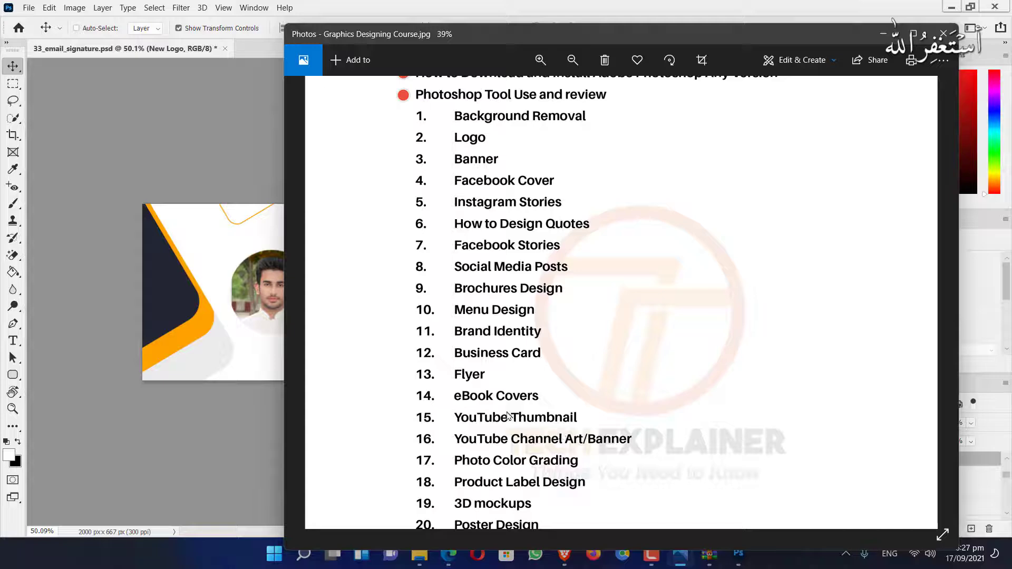
pyautogui.moveTo(509, 416); pyautogui.dragTo(502, 298)
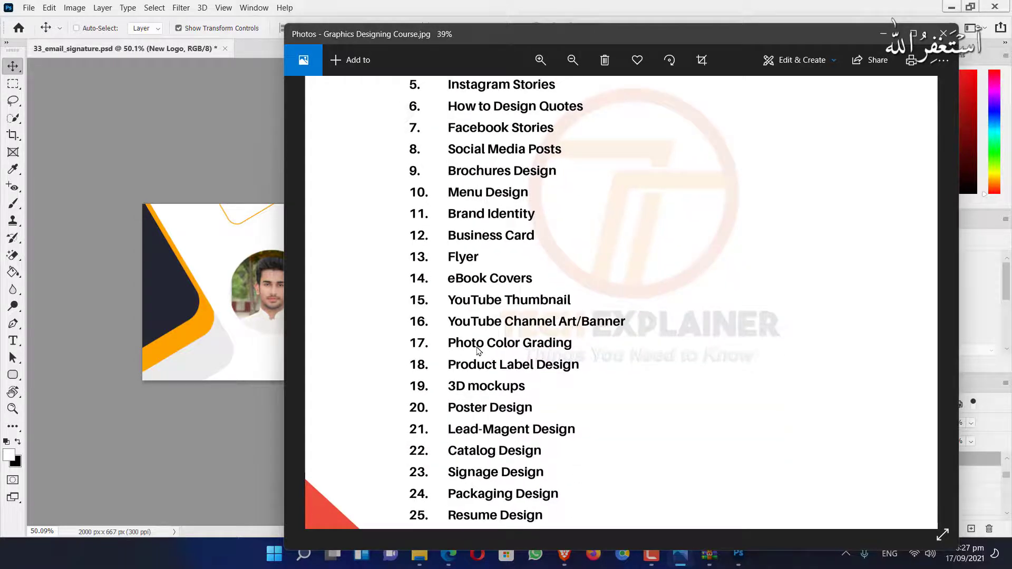
pyautogui.moveTo(519, 191); pyautogui.dragTo(519, 368)
pyautogui.scroll(1, 520, 368)
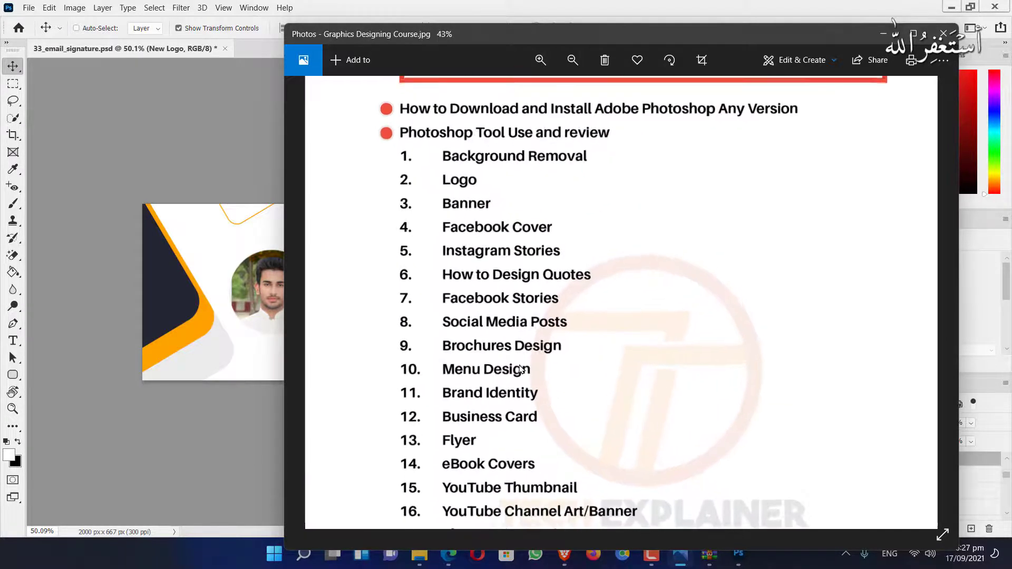
pyautogui.scroll(-5, 519, 368)
pyautogui.scroll(-2, 519, 368)
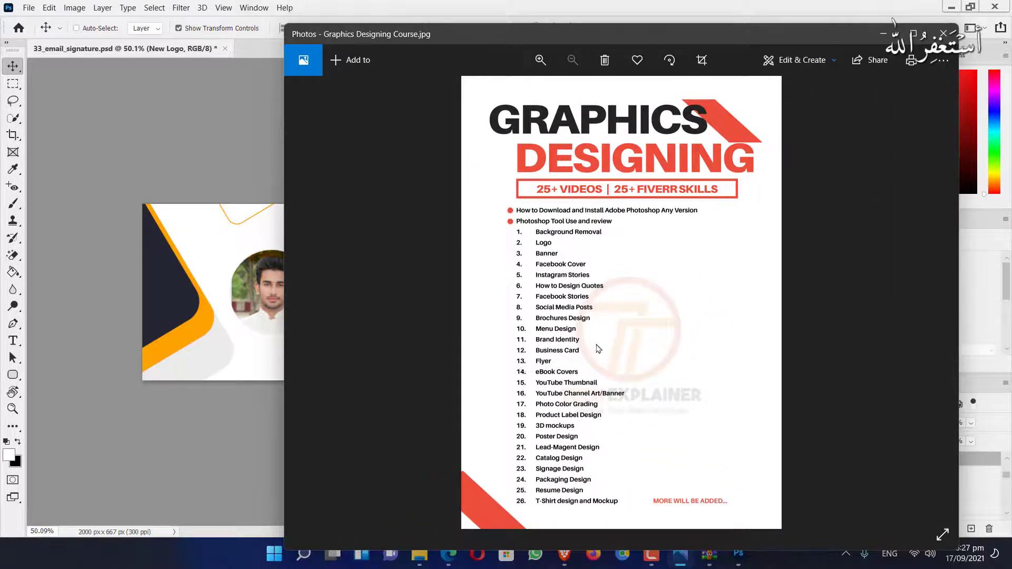
pyautogui.scroll(1, 598, 348)
pyautogui.scroll(1, 598, 349)
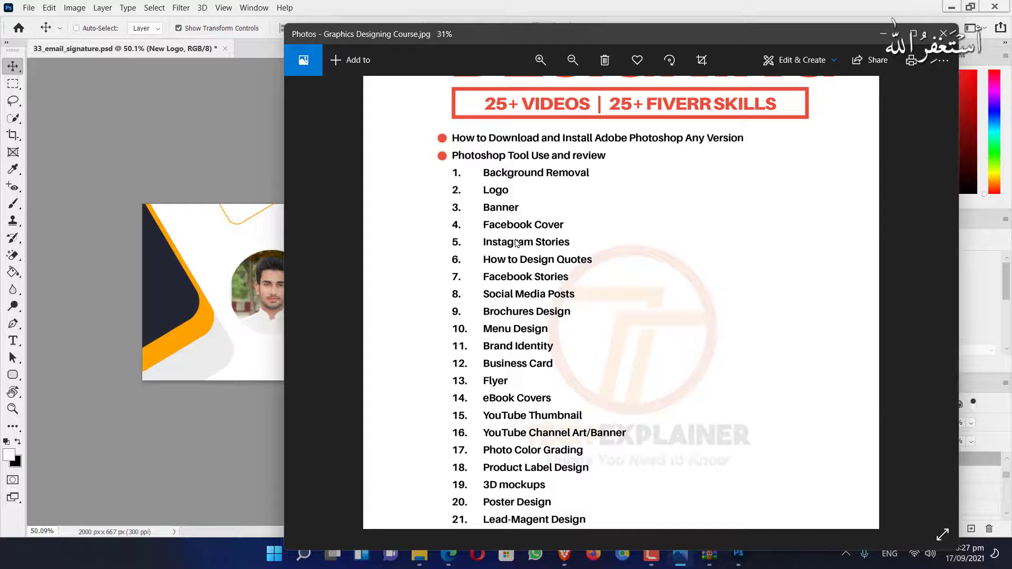
pyautogui.scroll(1, 517, 243)
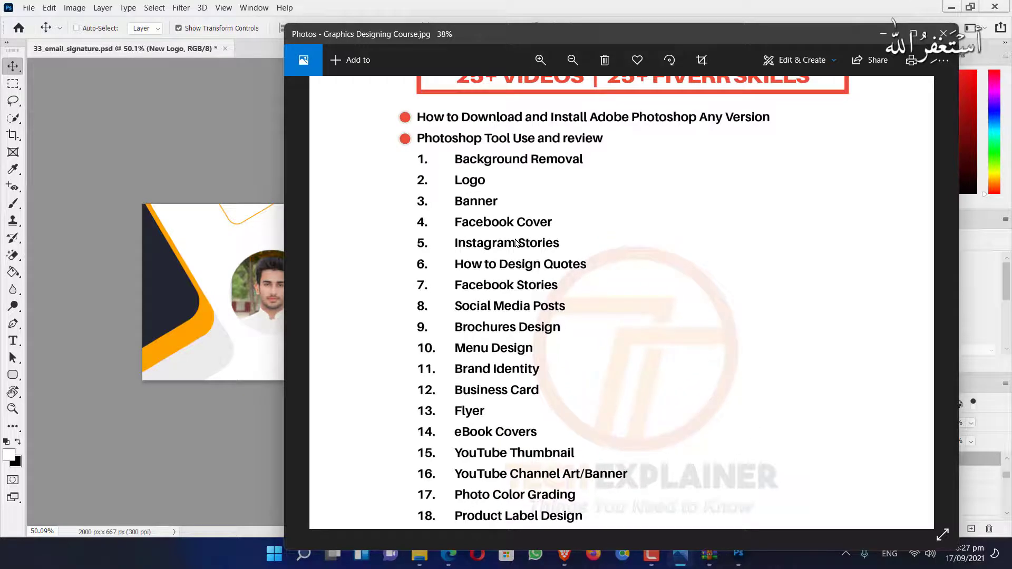